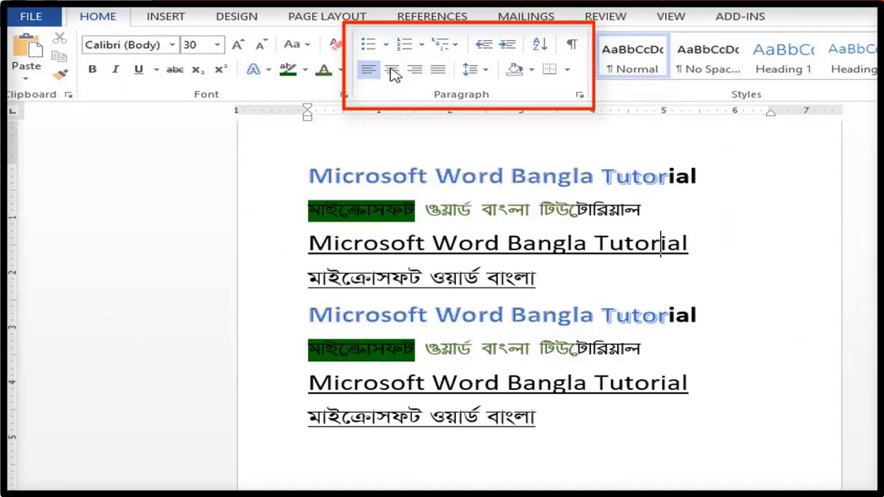
- Try default bullets on the first four lines, then undo them
click(366, 177)
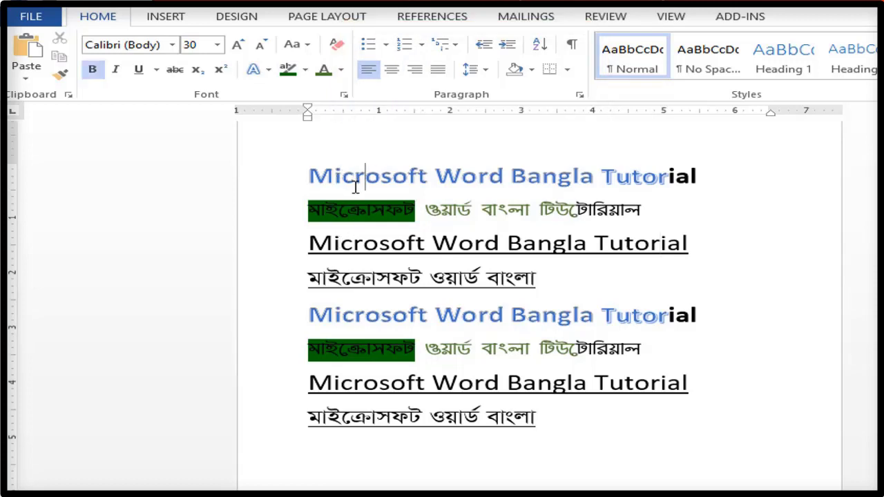
drag(309, 175, 381, 280)
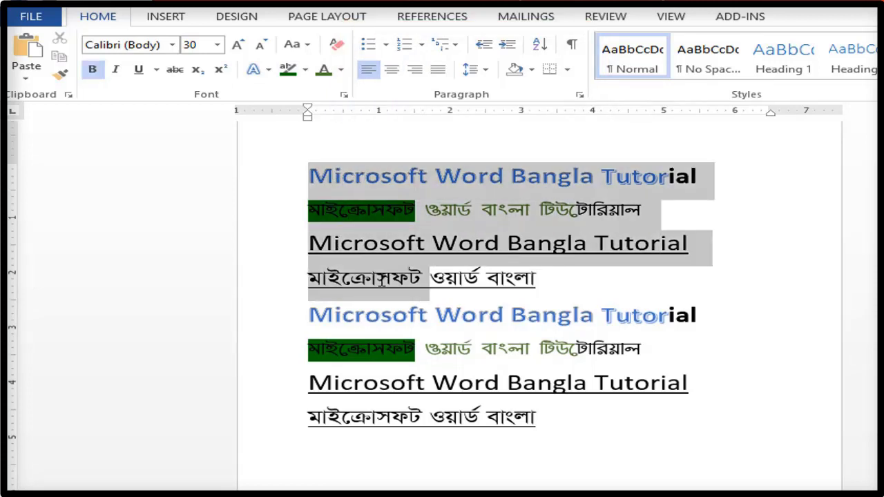
click(369, 44)
click(387, 279)
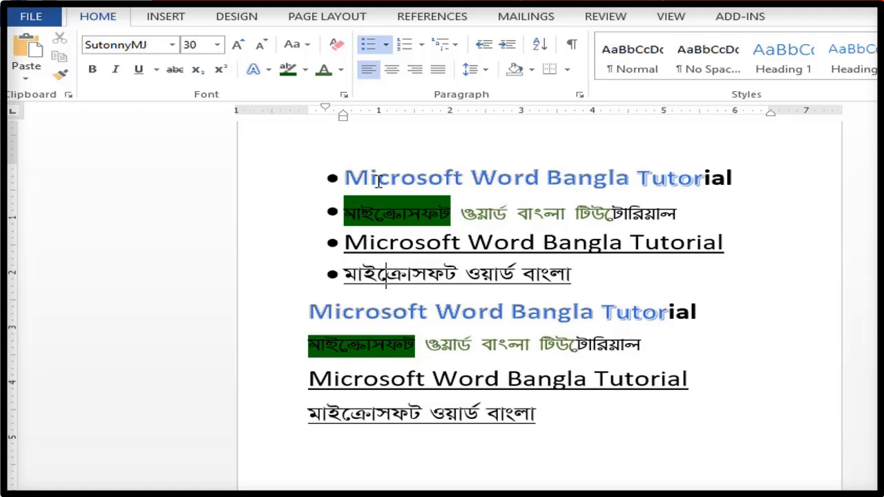
key(ctrl+z)
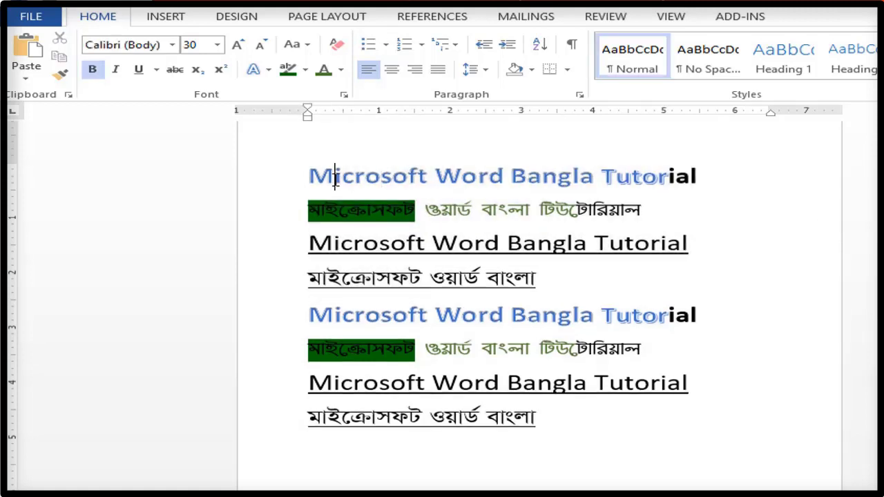
- Give the first four lines the four-diamond bullet from the Bullet Library
drag(335, 177, 376, 279)
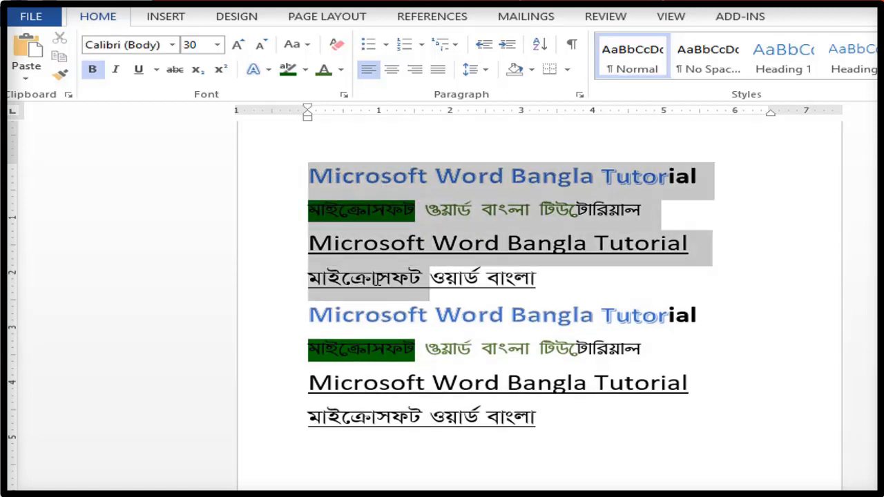
click(388, 47)
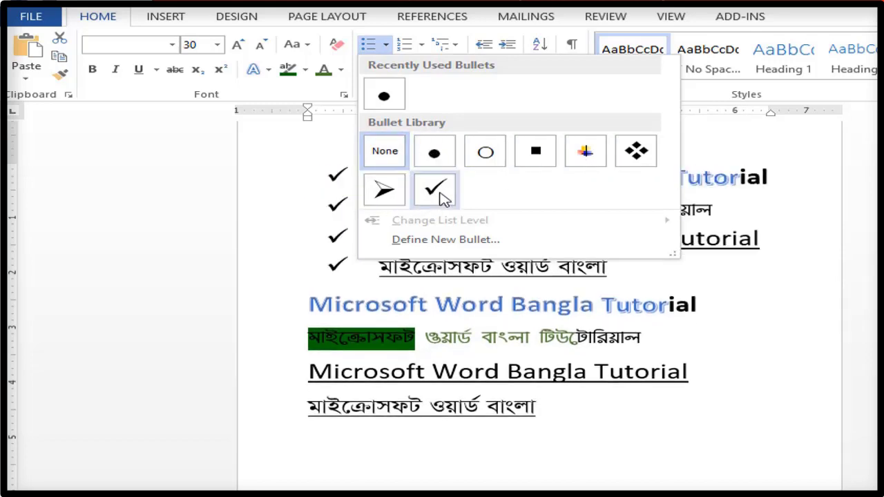
click(636, 153)
click(758, 342)
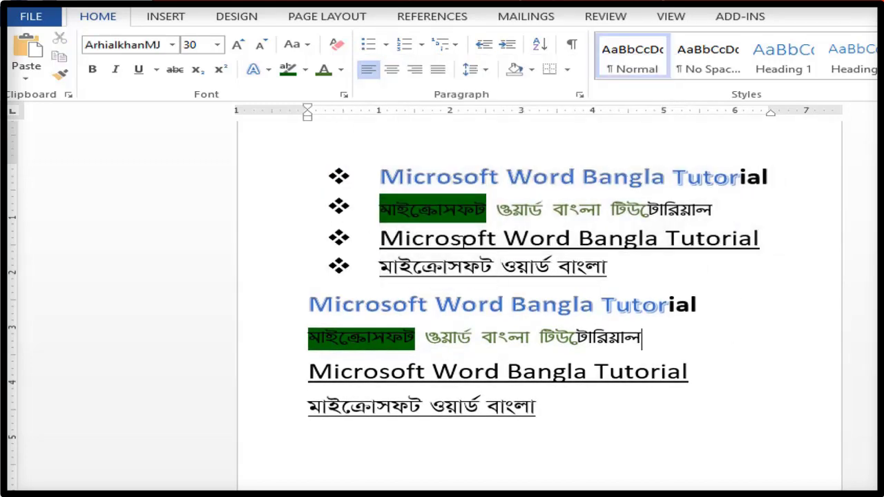
click(542, 301)
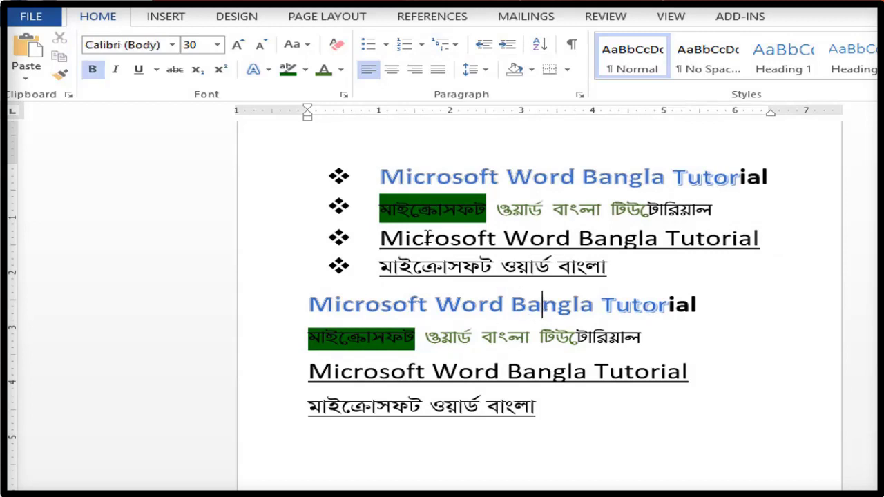
triple_click(408, 316)
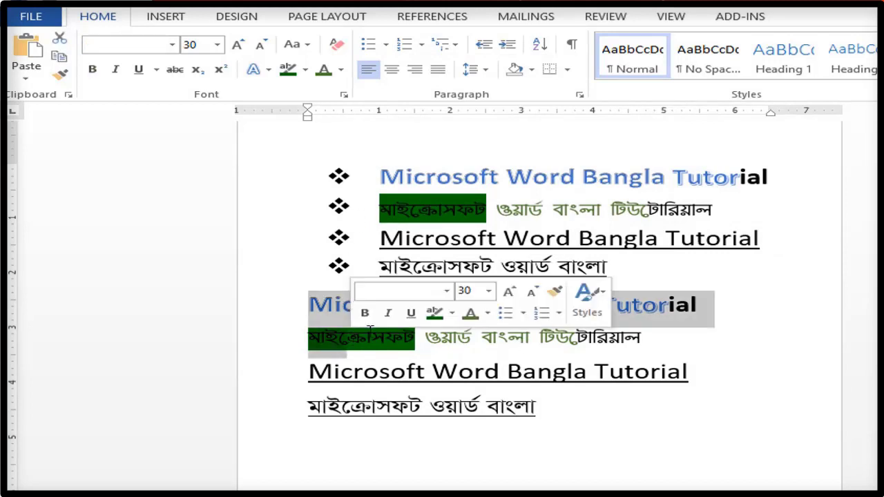
click(402, 44)
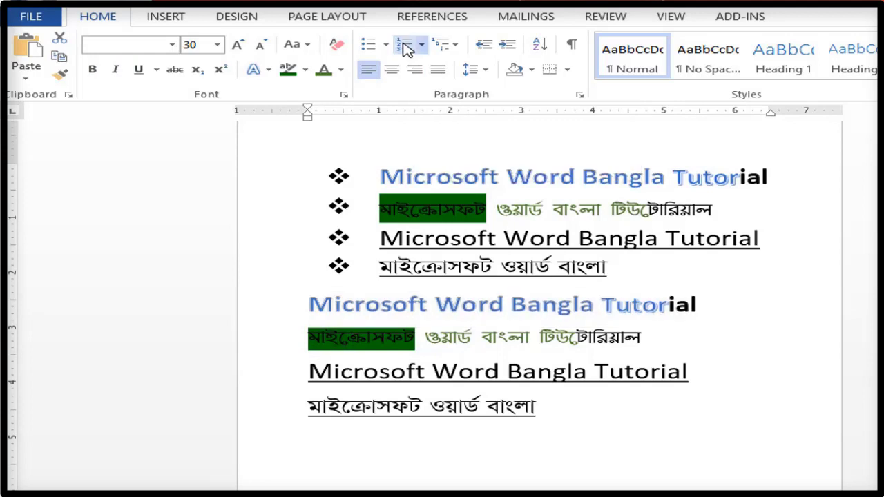
click(412, 331)
click(349, 298)
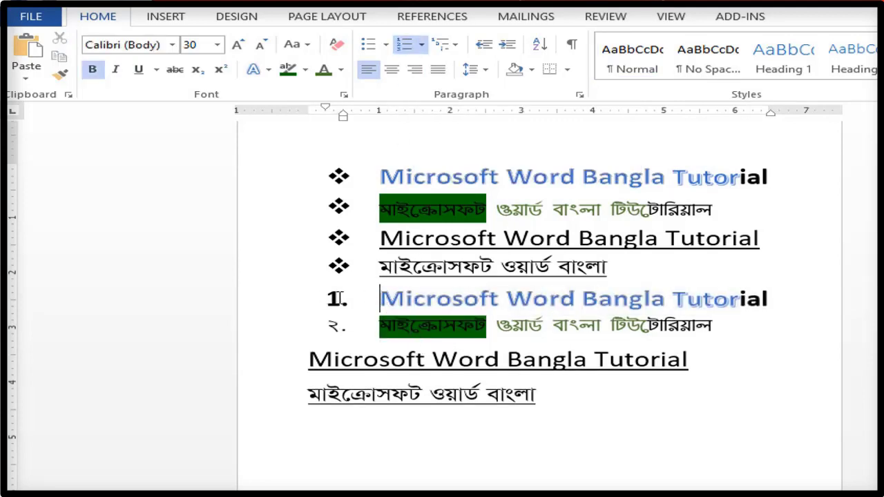
click(418, 326)
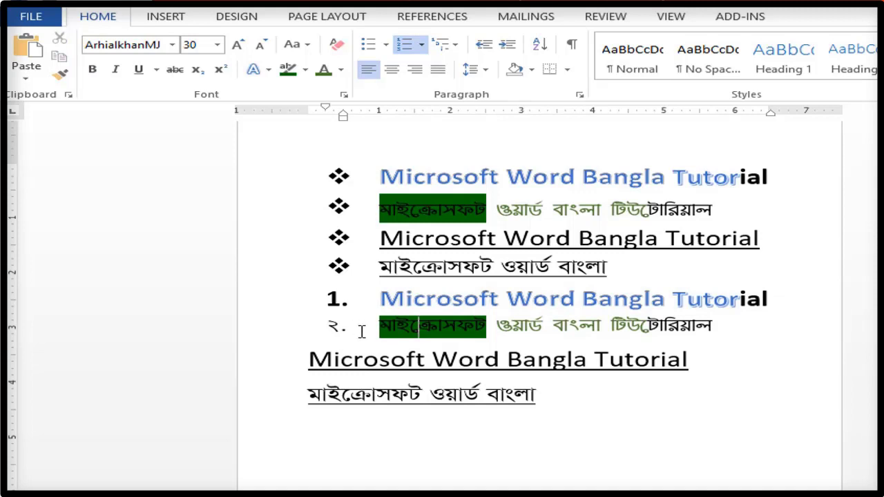
key(ctrl+z)
click(356, 335)
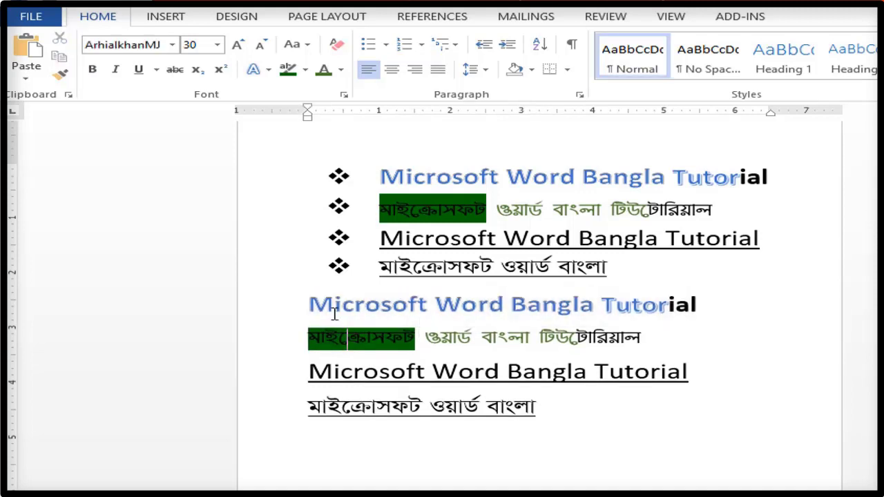
shift+click(344, 322)
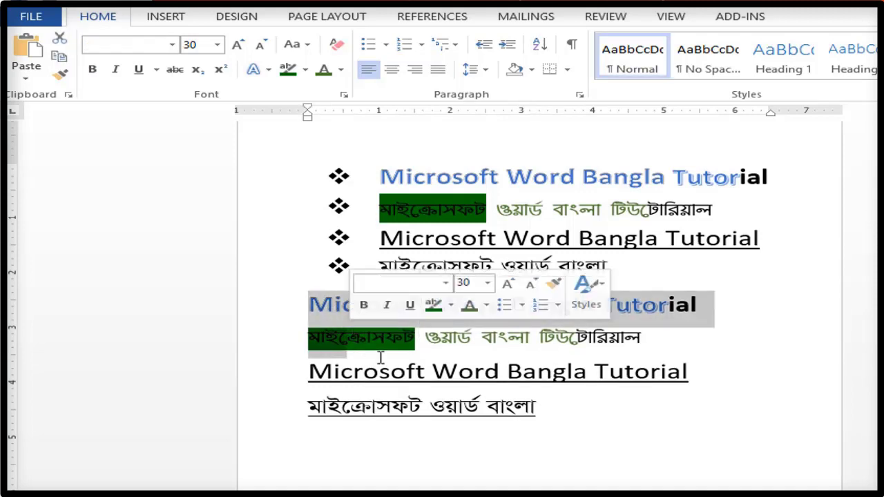
click(420, 46)
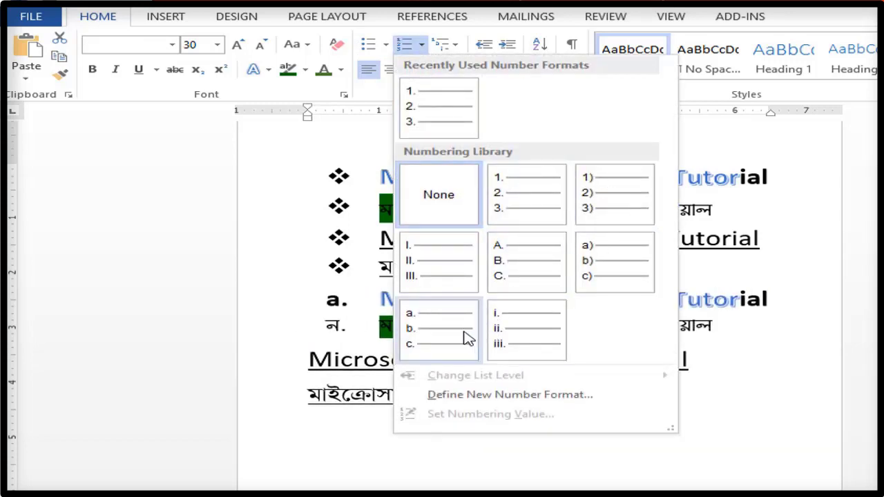
click(609, 198)
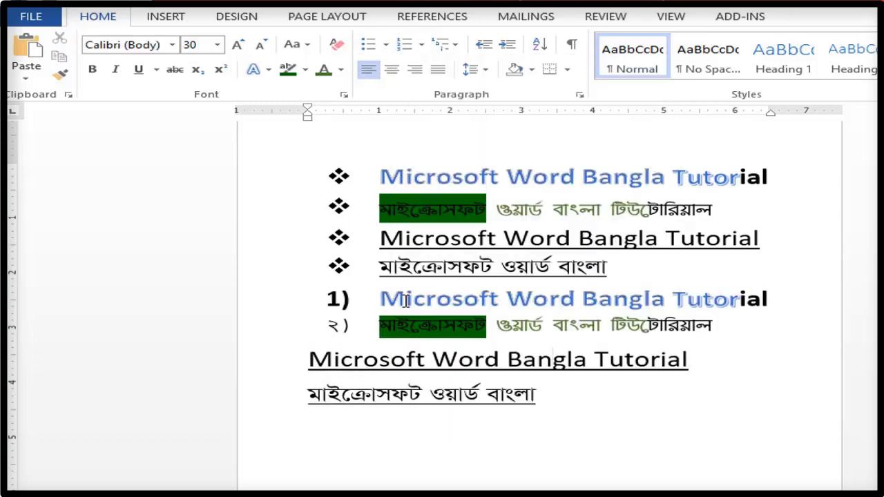
key(ctrl+z)
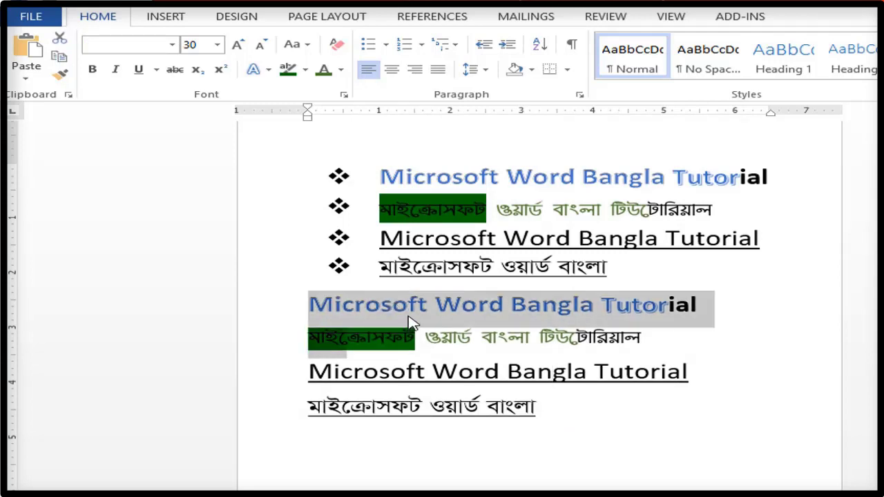
drag(375, 297, 425, 338)
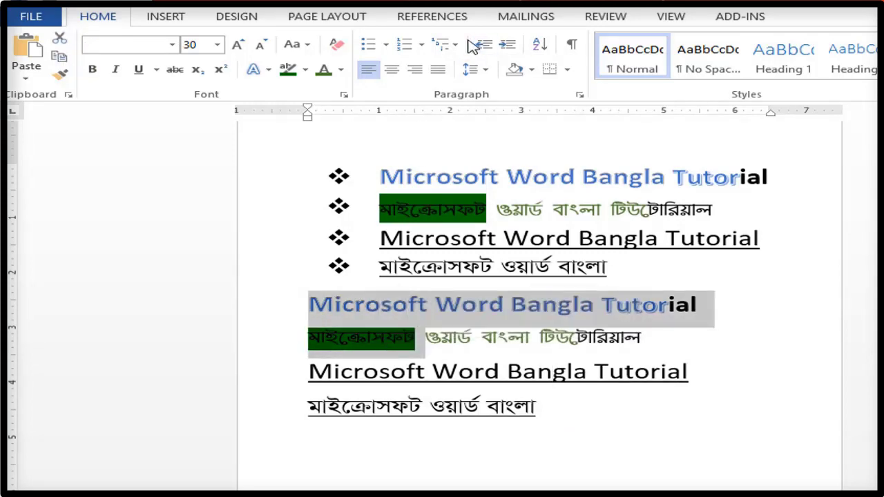
click(443, 45)
click(475, 148)
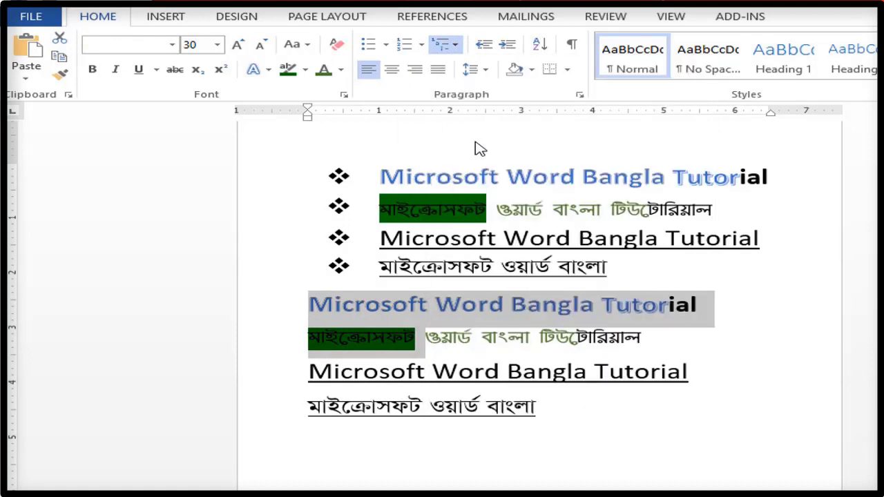
key(ctrl+z)
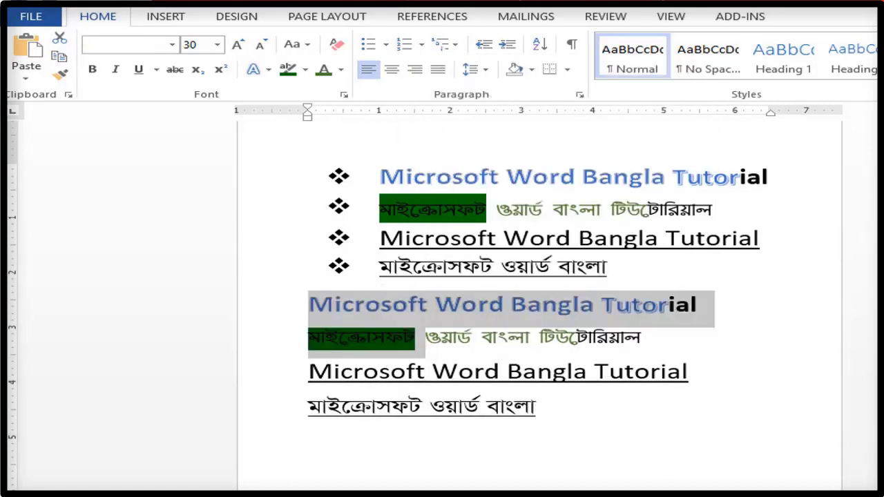
key(Left)
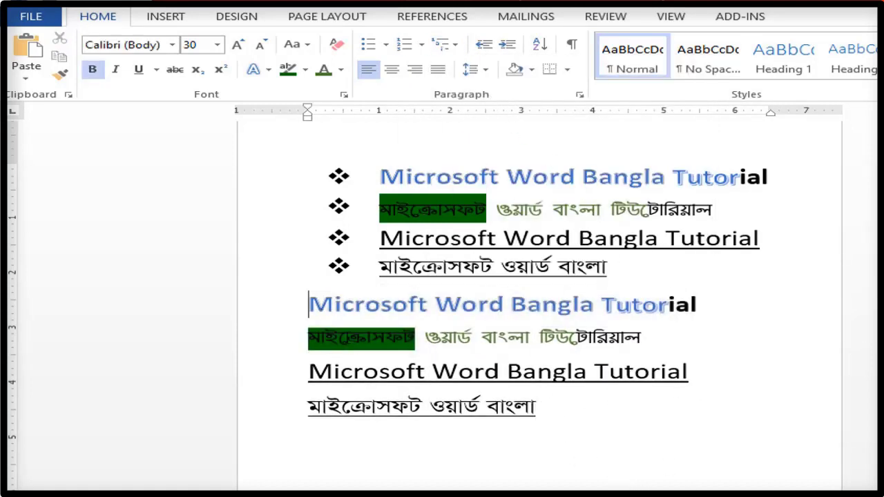
drag(308, 305, 308, 349)
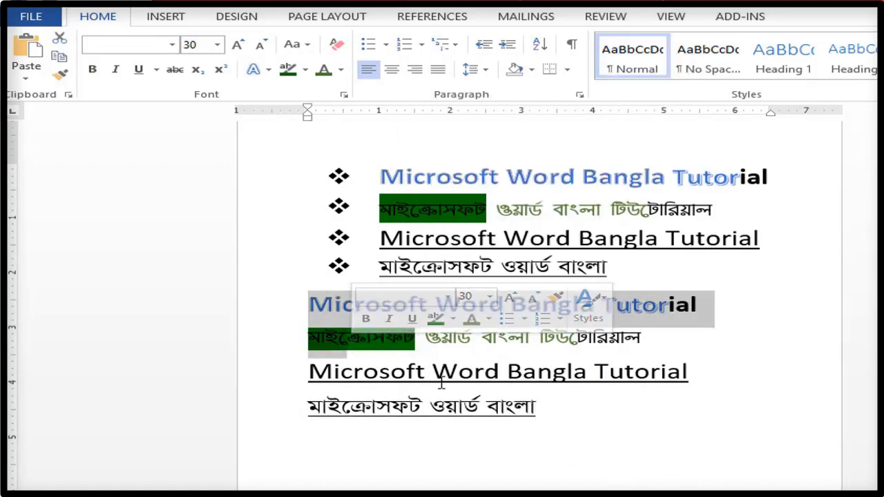
click(507, 46)
click(508, 46)
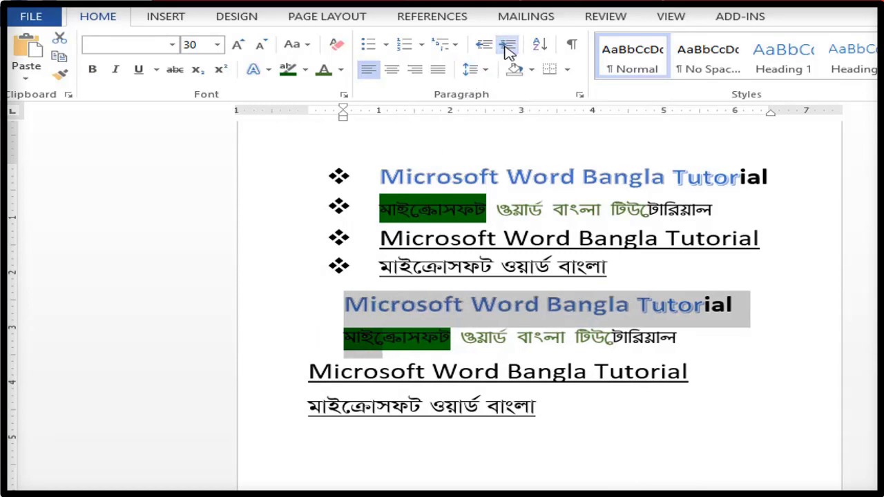
click(349, 304)
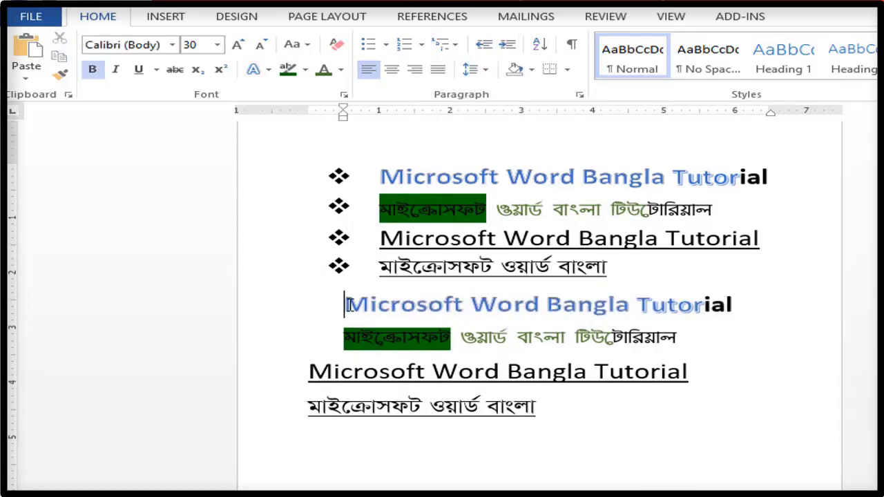
key(Tab)
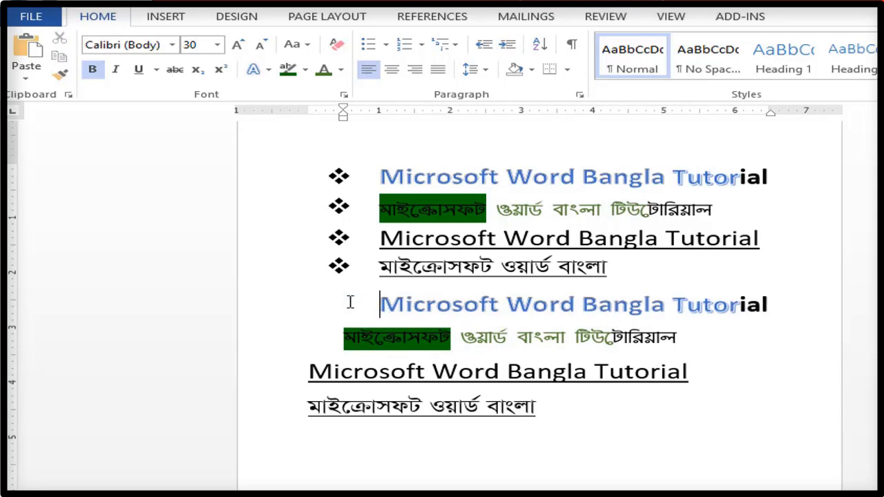
key(BackSpace)
triple_click(349, 304)
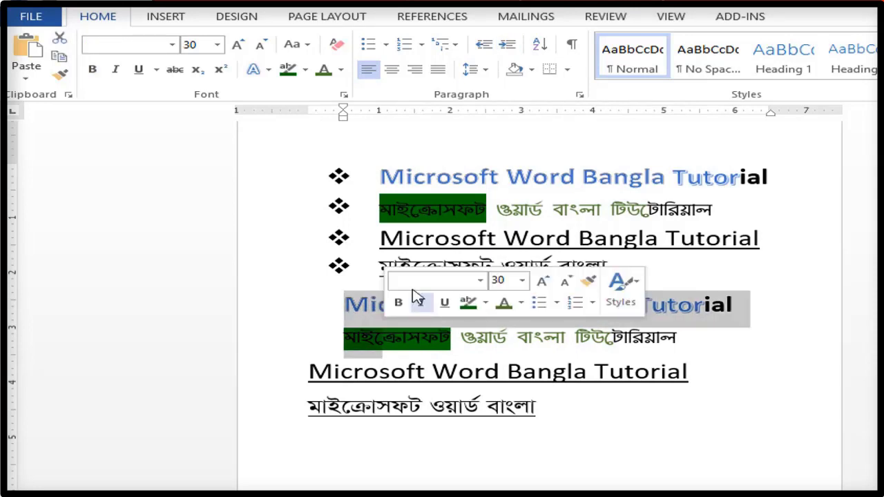
click(484, 45)
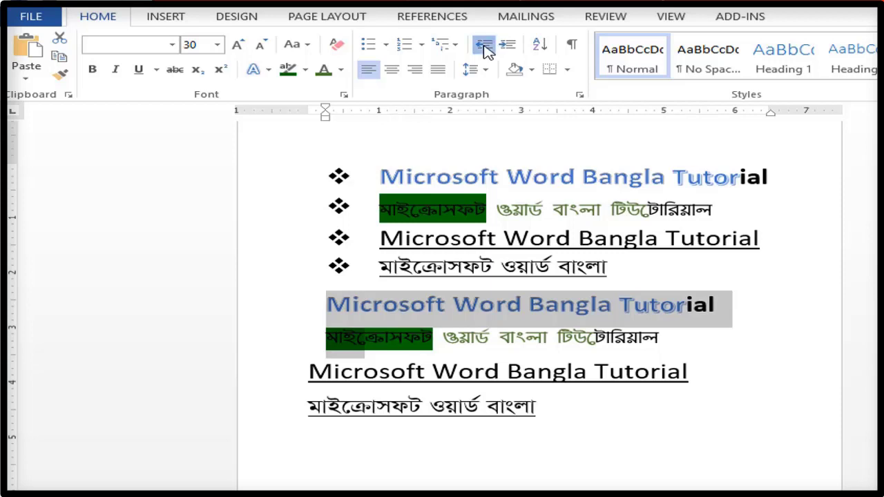
click(484, 45)
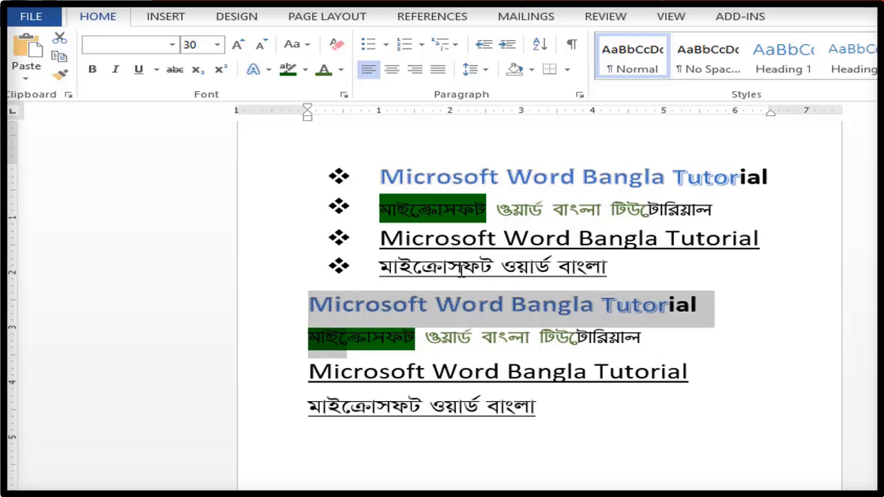
click(487, 331)
- Type the letters a, s, d and e on separate lines below the text
click(415, 158)
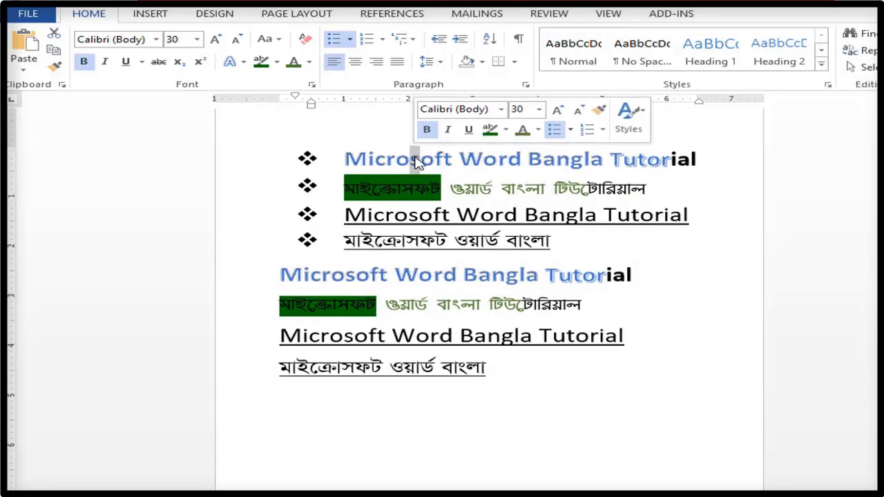
click(304, 411)
text(S)
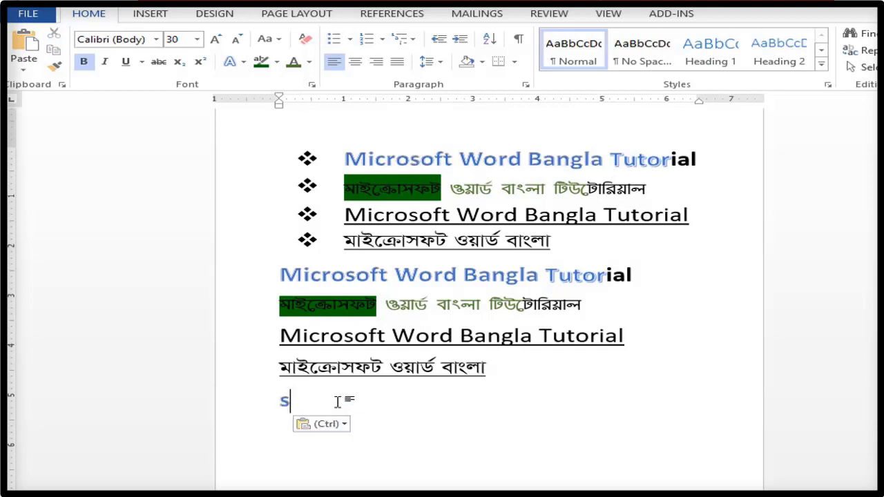
key(ctrl+z)
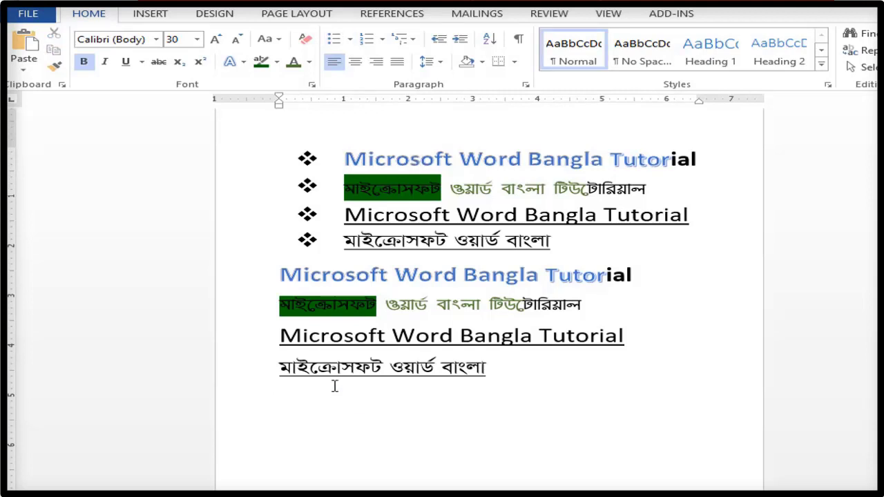
text(a )
text(s)
key(Return)
text(d)
key(Return)
text(e)
key(Return)
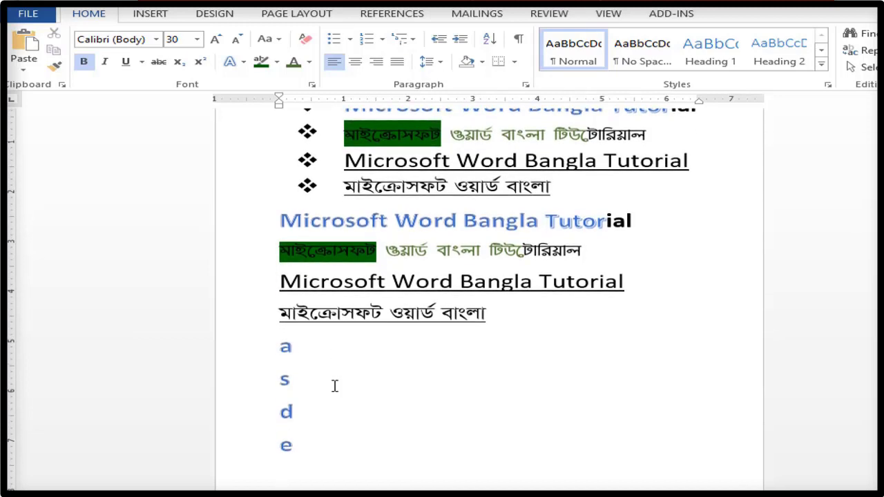
- Add an empty line above the letters and select the four letter lines
click(509, 311)
key(Return)
scroll(436, 325, down, 1)
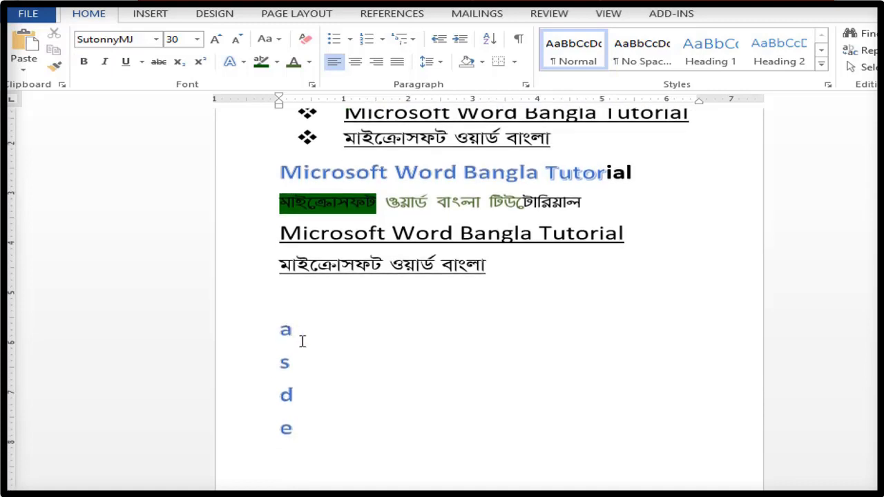
key(ctrl+End)
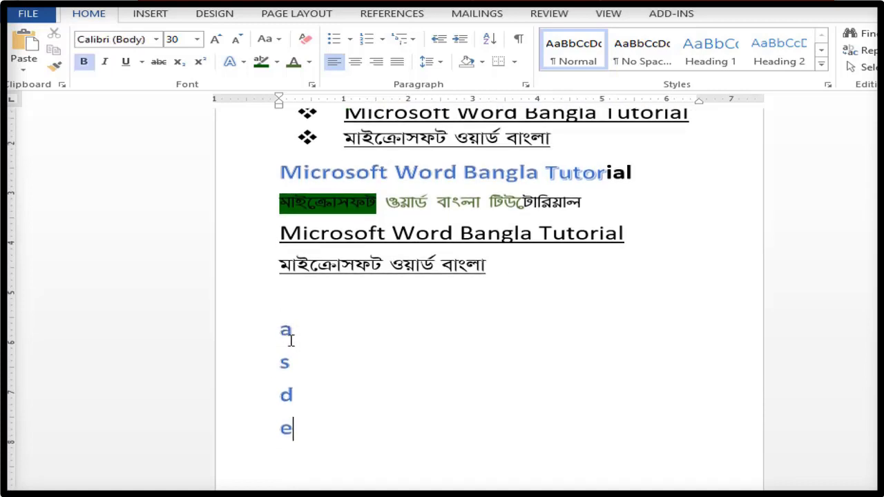
double_click(294, 394)
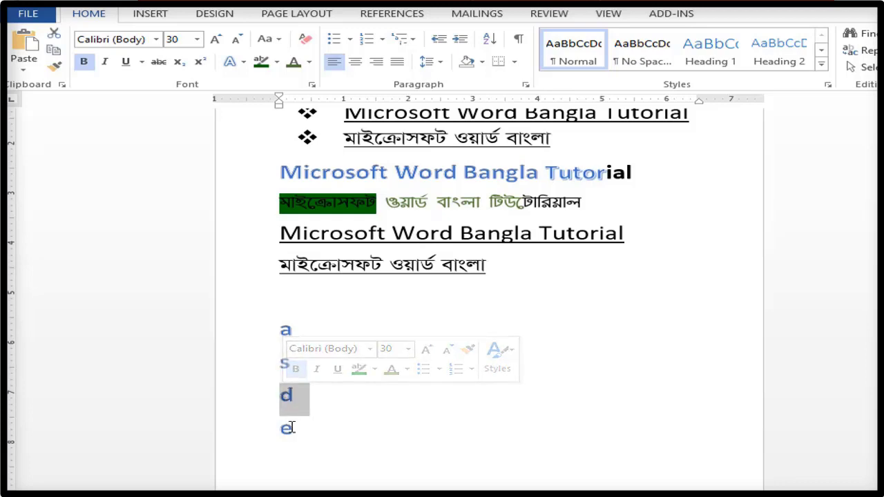
click(293, 429)
click(280, 330)
drag(291, 350, 296, 434)
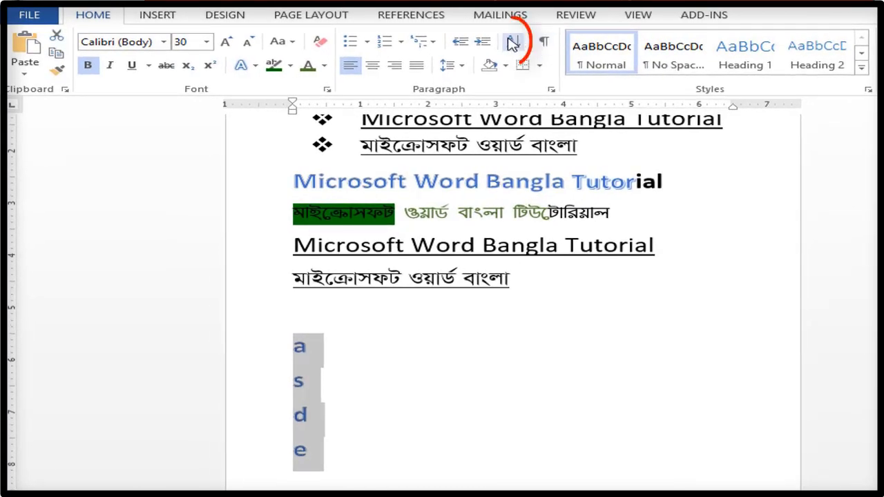
- Sort the letter lines ascending so they read a, d, e, s
click(512, 42)
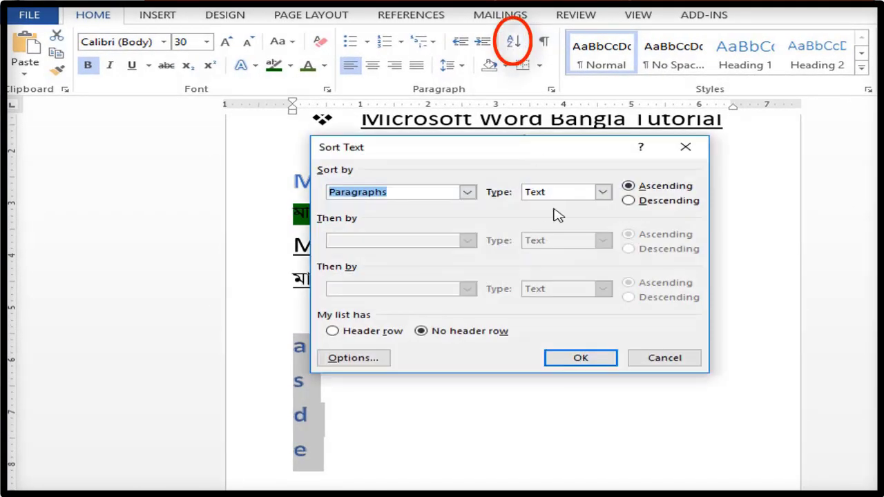
click(584, 359)
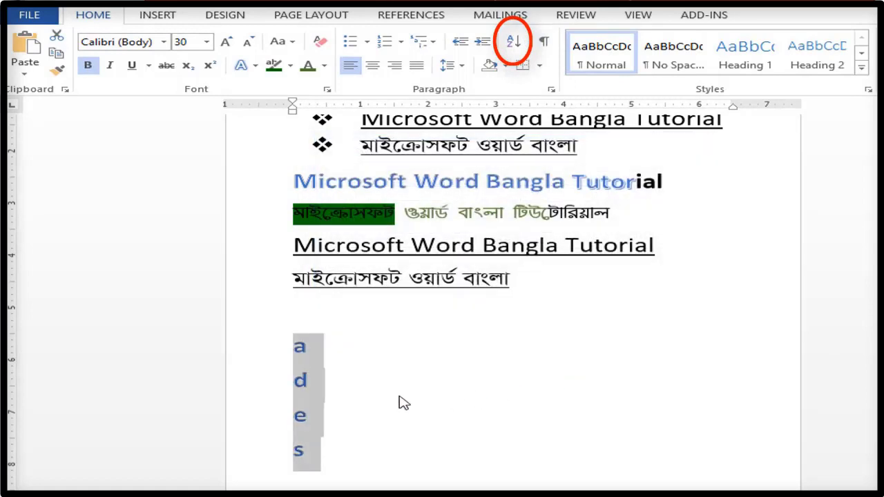
click(309, 348)
triple_click(319, 369)
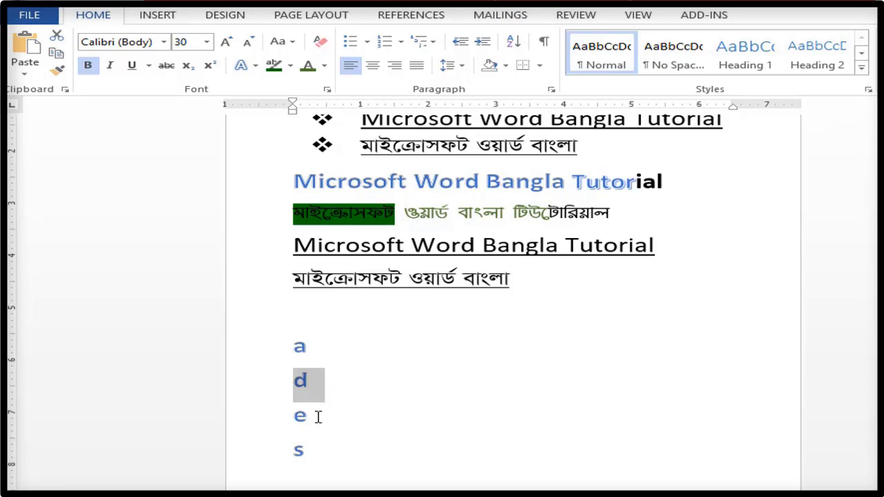
drag(309, 448, 295, 337)
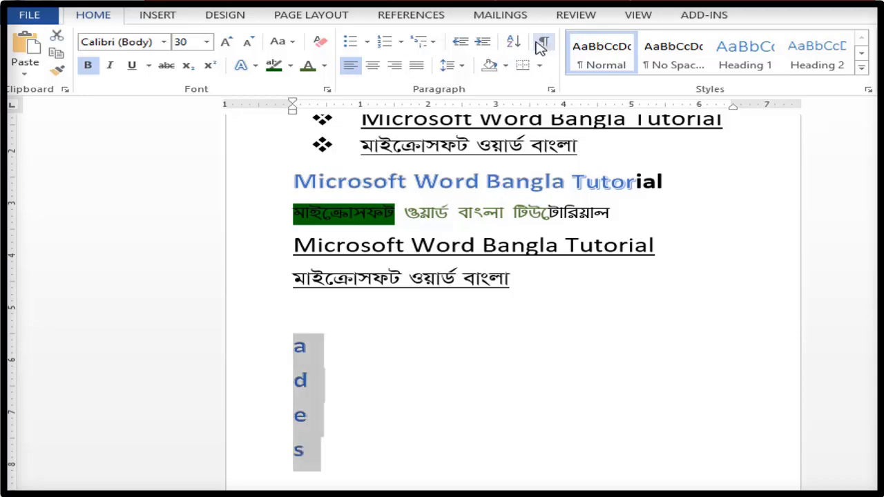
- Sort the letters descending, then undo back to the ascending order
click(515, 41)
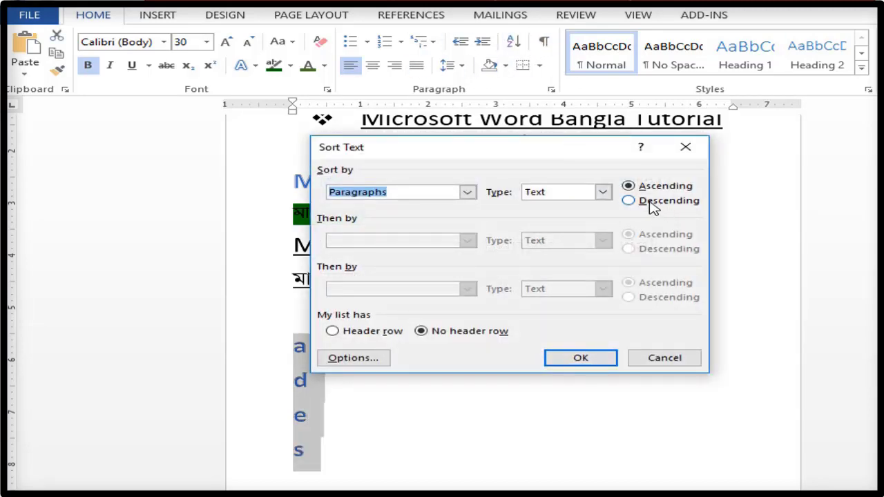
click(638, 202)
click(585, 359)
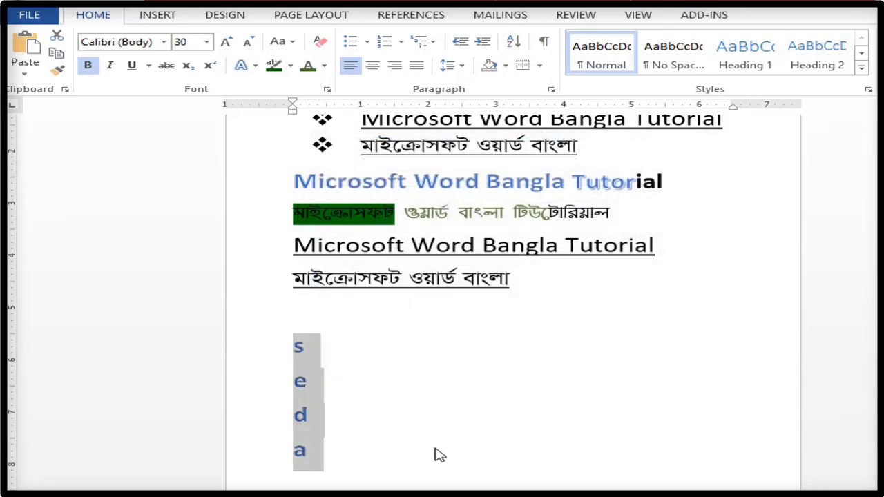
key(ctrl+z)
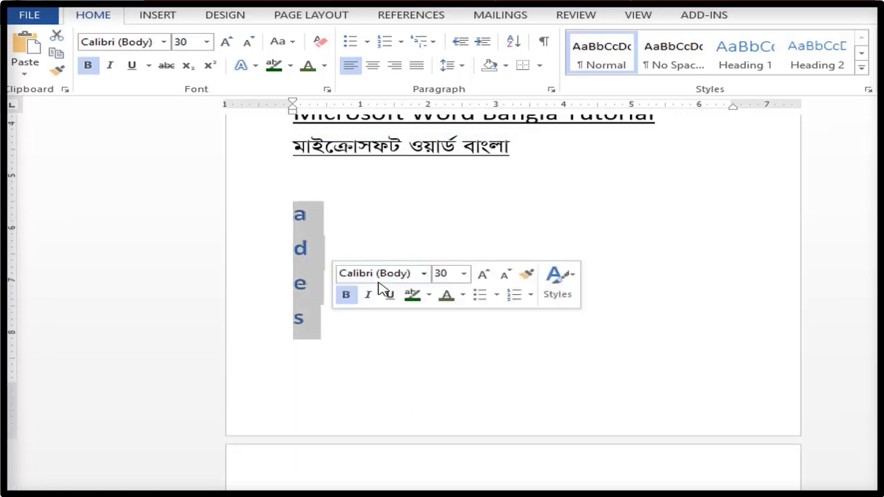
- Replace the letters with the numbers 1, 3, 5, 7, 2 on separate lines
key(Delete)
text(1)
key(Return)
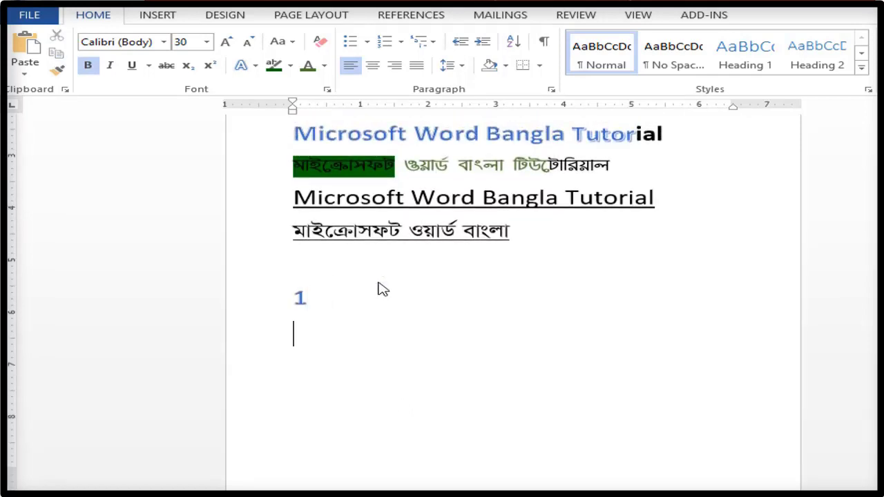
text(3)
key(Return)
text(5 )
text(7 )
text(2)
key(Return)
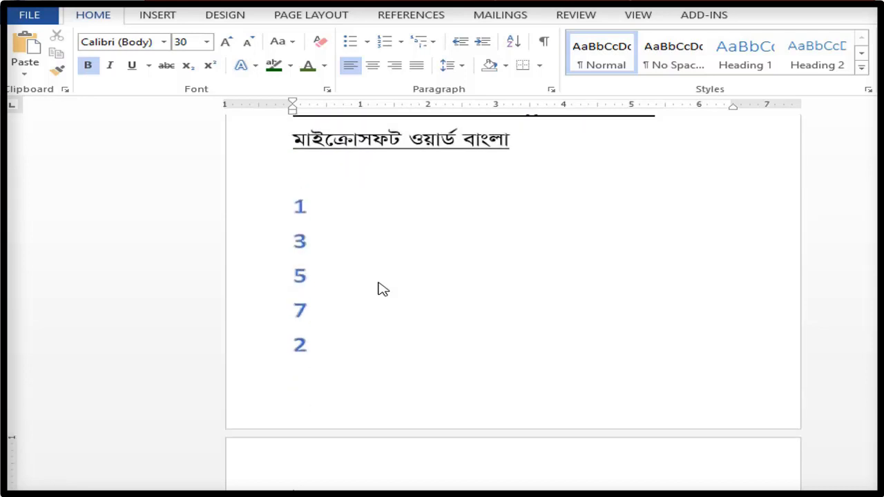
- Sort the number lines ascending so they read 1, 2, 3, 5, 7
shift+click(300, 207)
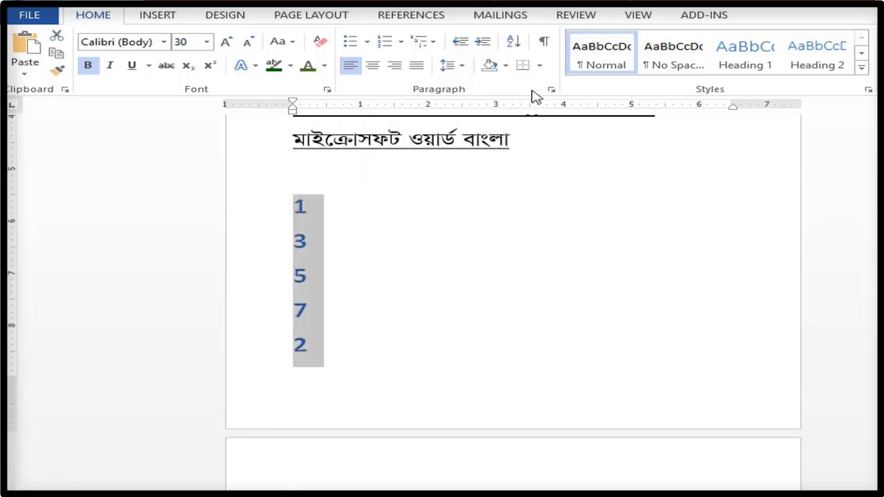
click(515, 42)
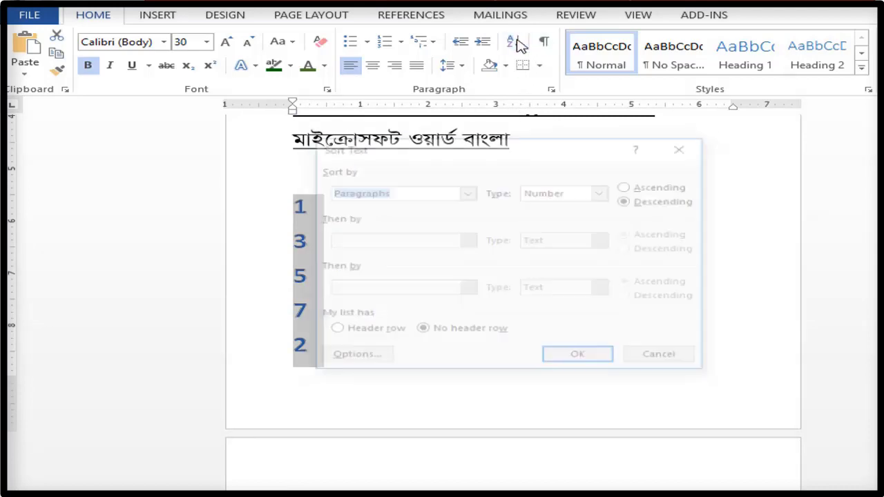
click(643, 187)
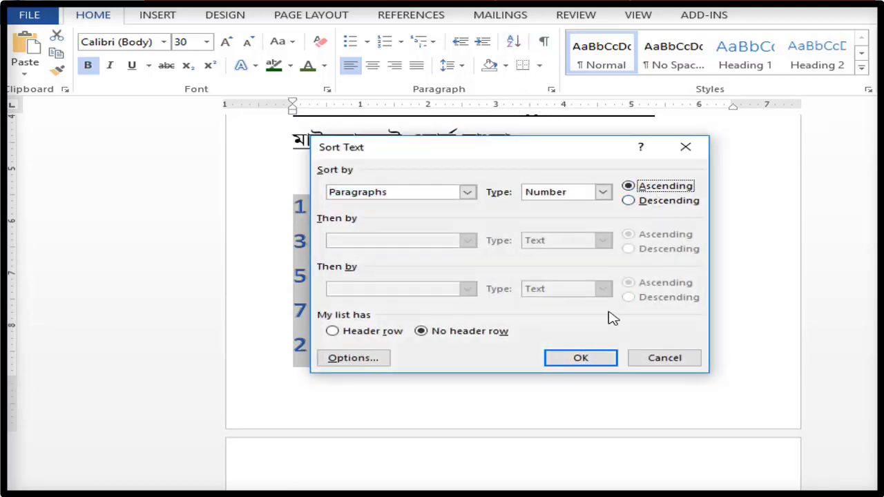
click(587, 360)
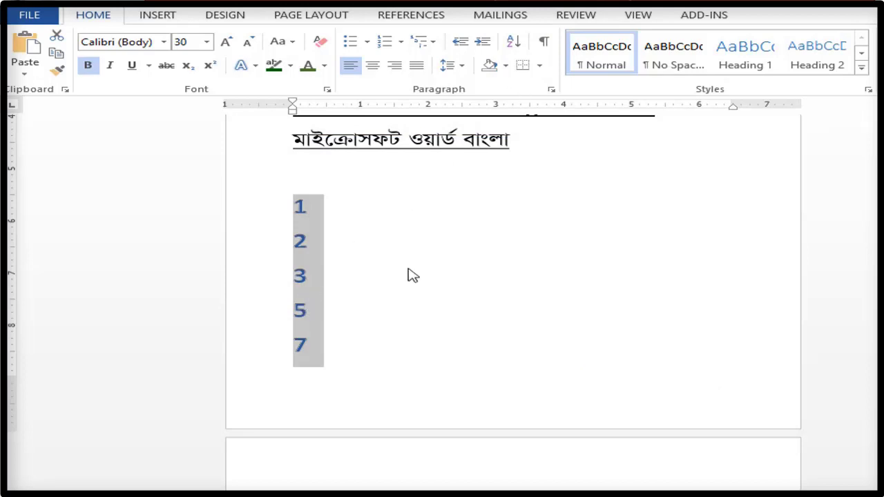
click(383, 252)
scroll(551, 377, up, 4)
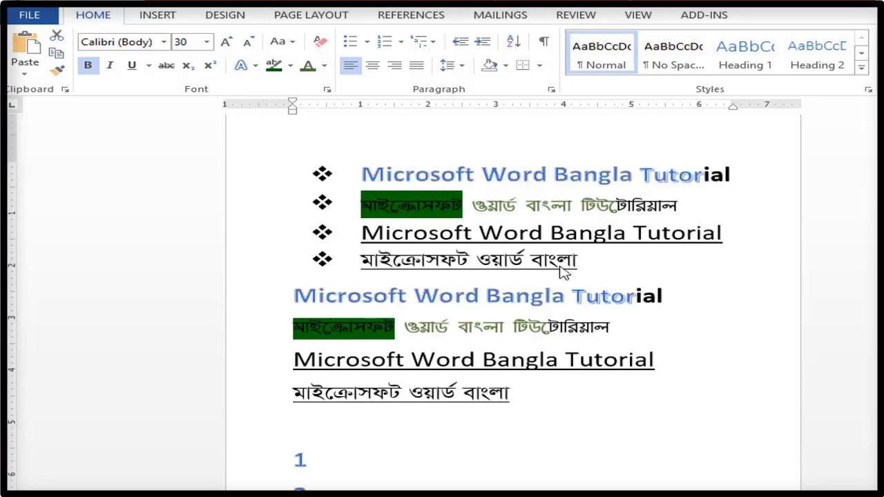
- Demote the second bullet one list level with Tab
key(shift+Up)
key(shift+Home)
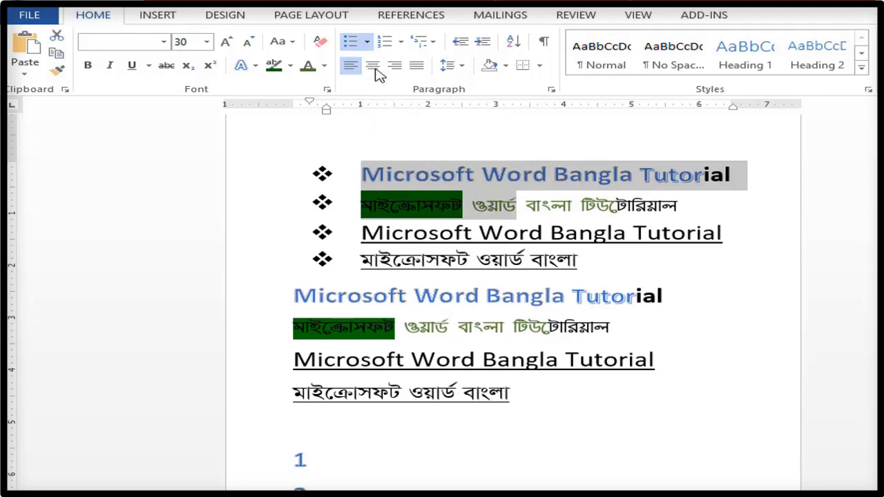
key(Tab)
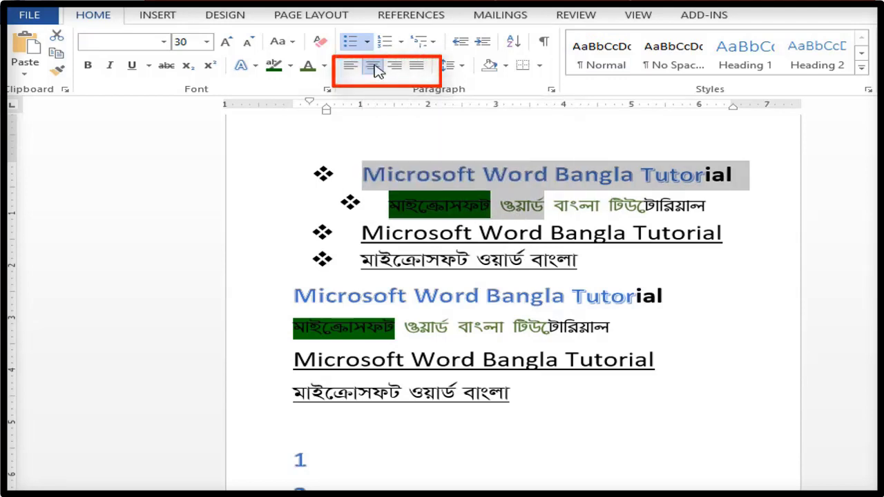
click(529, 328)
- Try centre and left alignment on the blue heading, then justify it
click(468, 310)
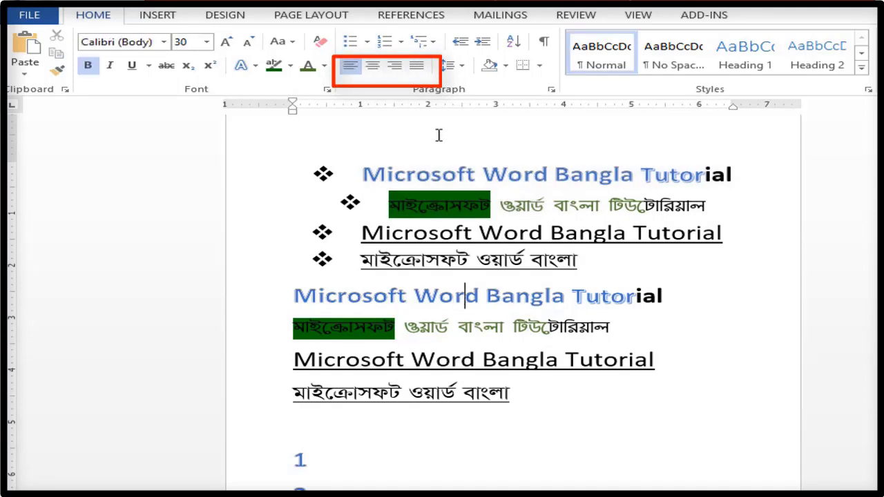
click(372, 66)
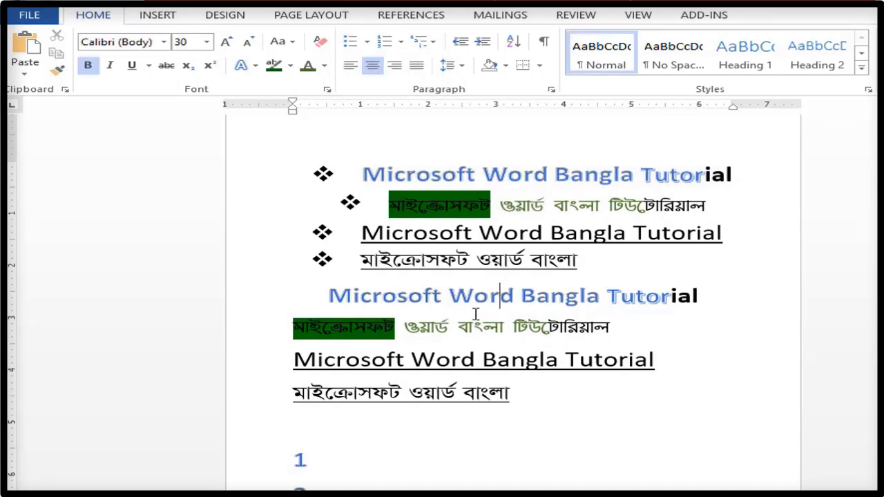
key(ctrl+l)
key(ctrl+e)
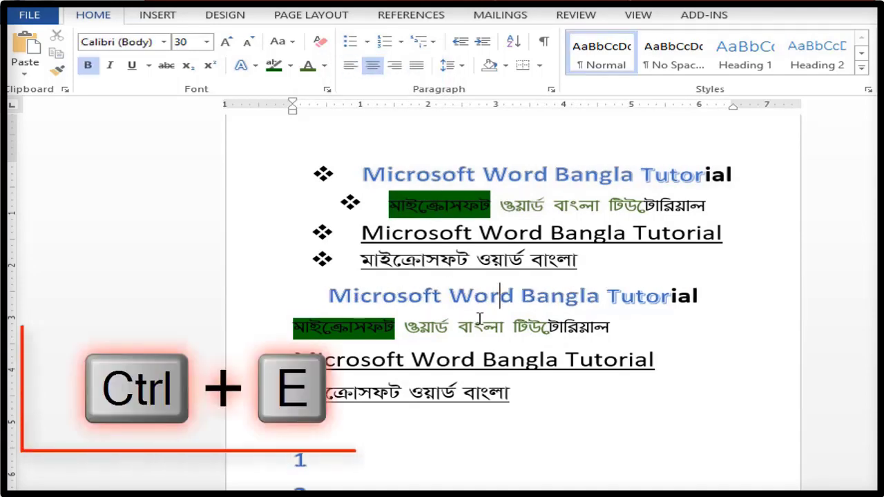
key(ctrl+e)
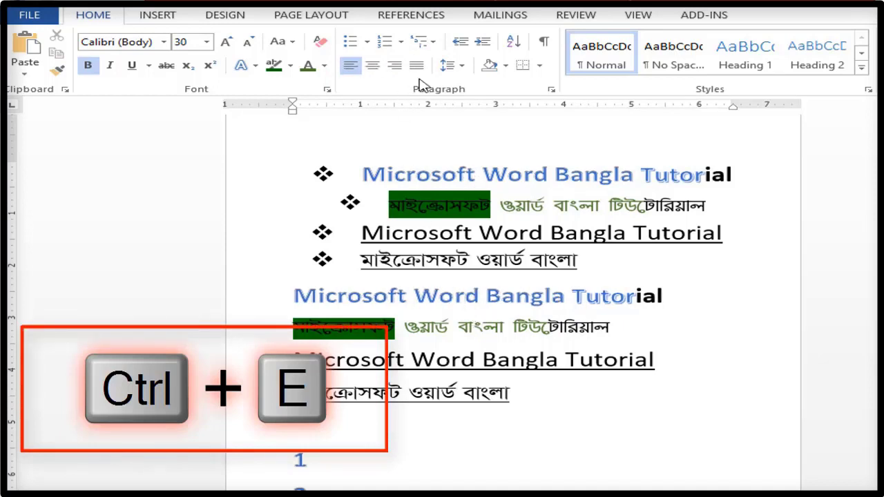
key(ctrl+j)
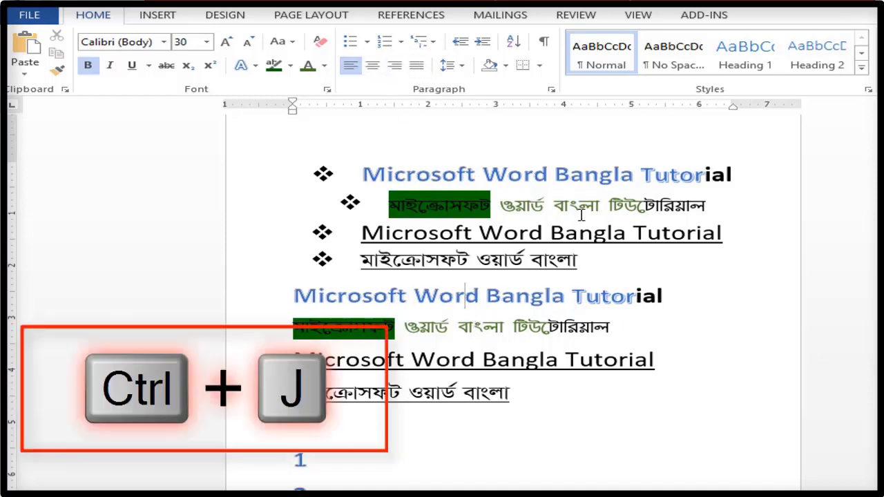
click(417, 65)
- Type 'gcgvjggy' after Tutorial and turn justification off for the heading
click(680, 291)
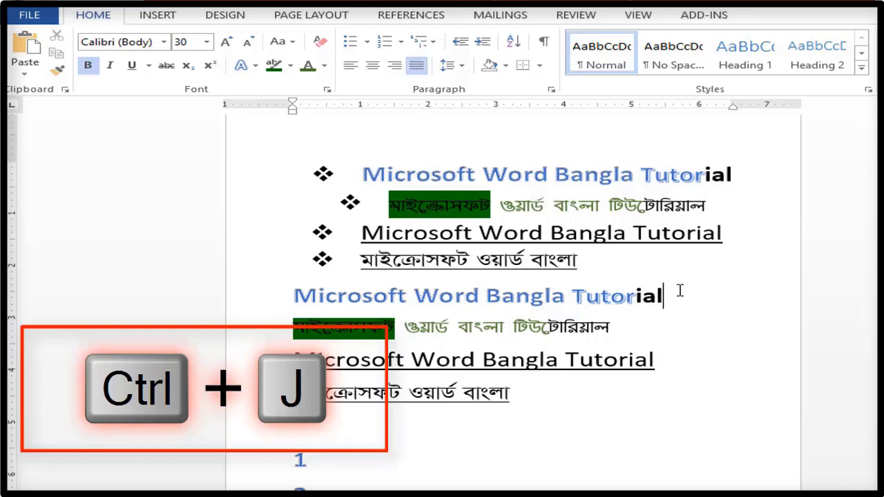
text(gcgvjggy)
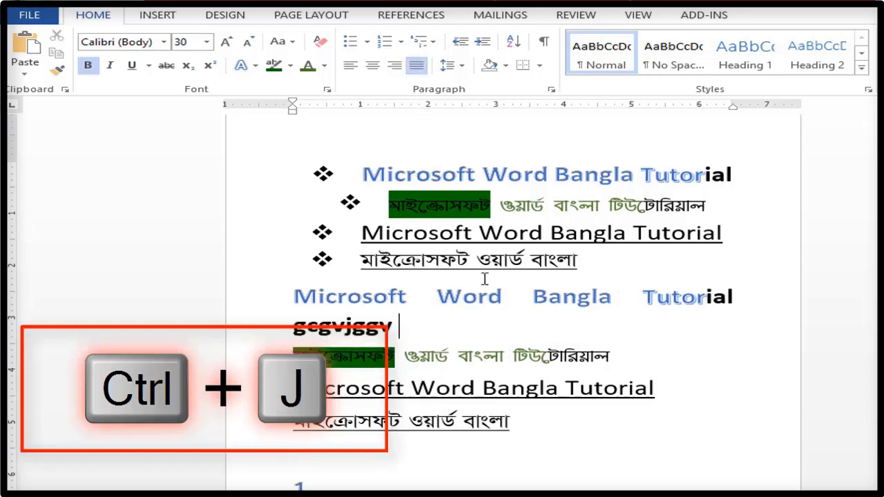
click(350, 65)
- Try justify and left alignment on the heading, ending with it right-aligned
drag(669, 296, 726, 292)
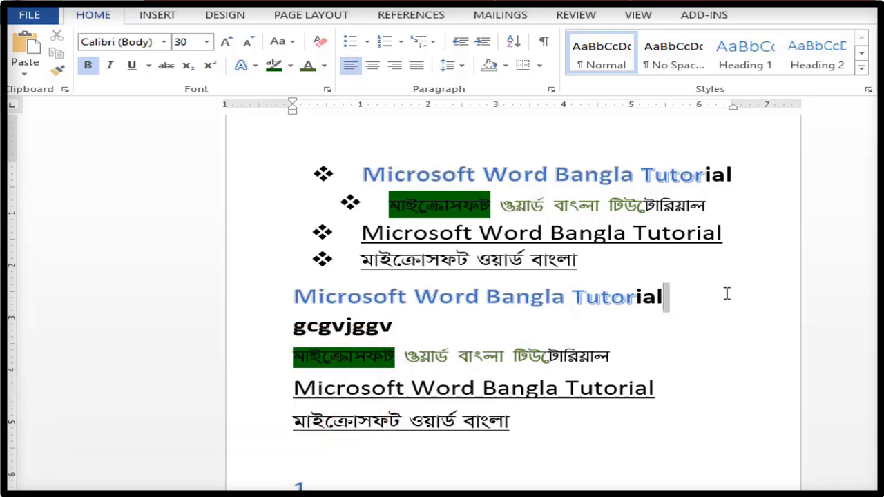
click(454, 296)
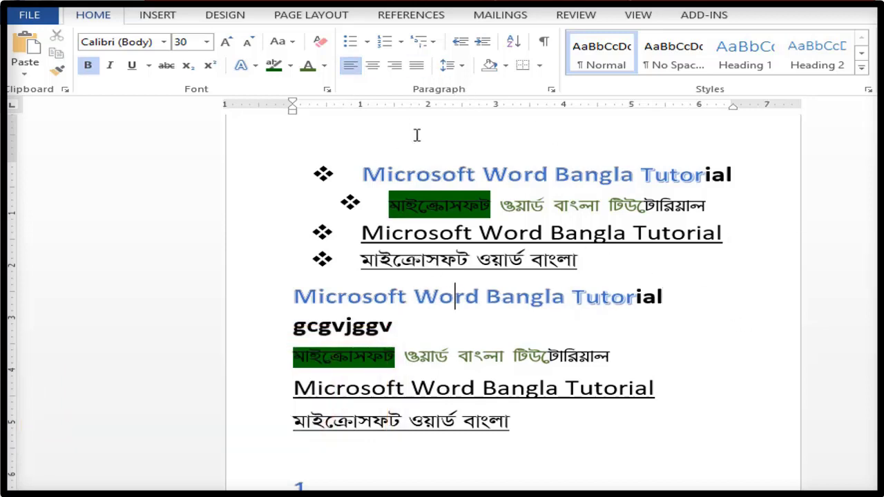
click(418, 65)
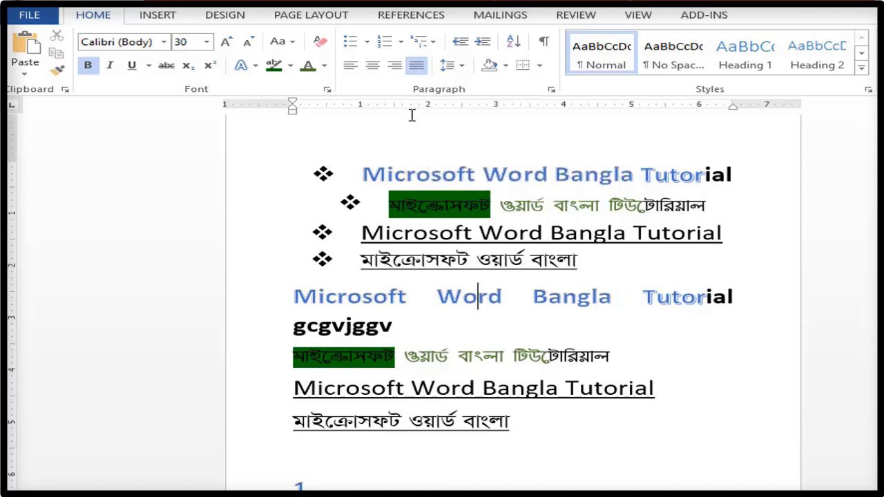
click(353, 76)
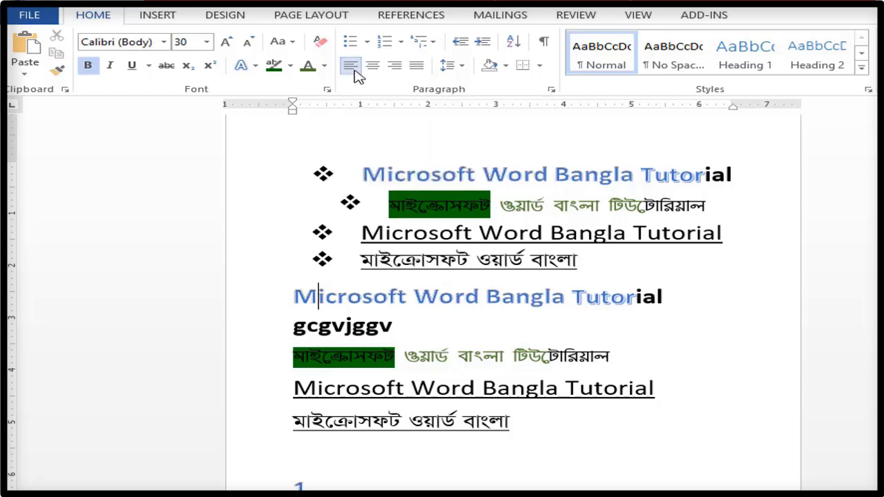
key(ctrl+l)
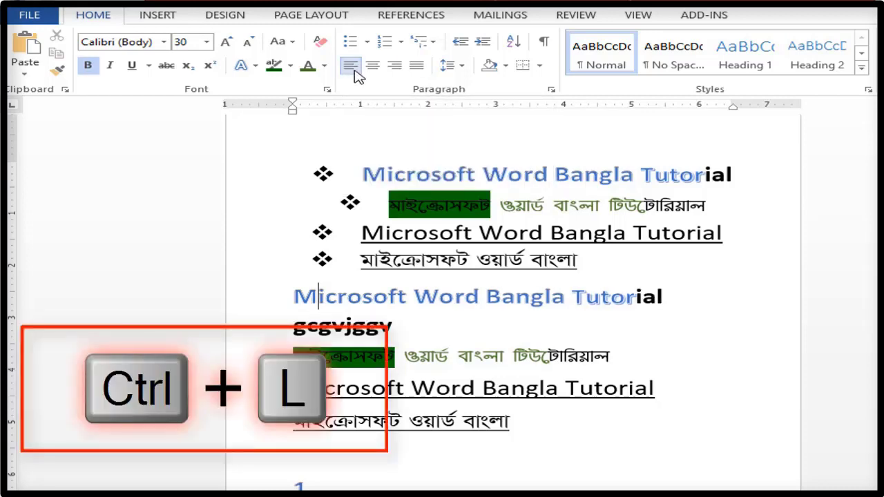
click(397, 72)
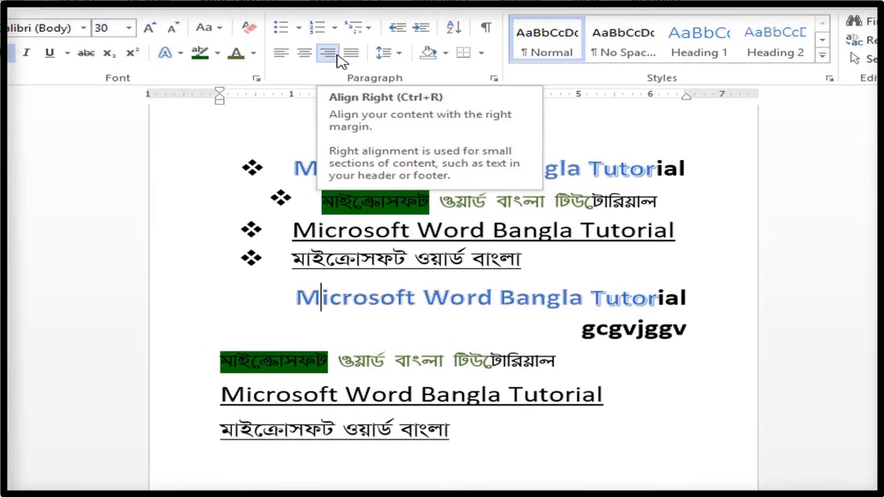
key(ctrl+r)
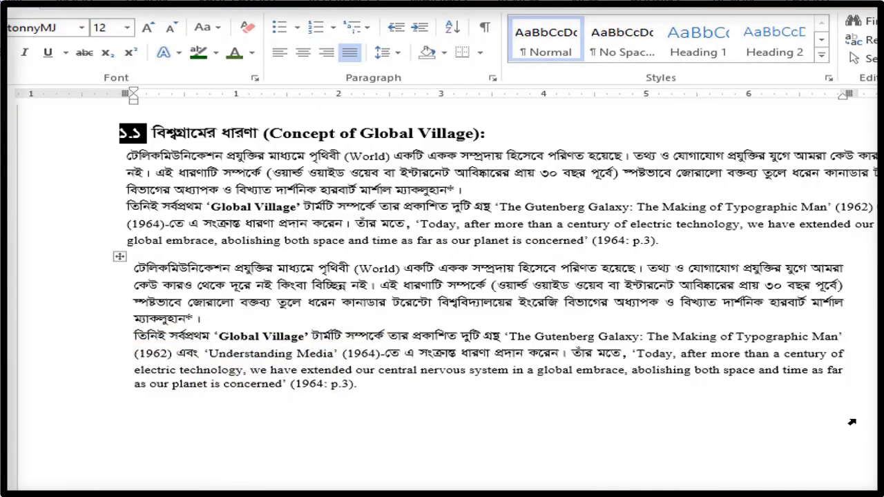
- Select the upper two Global Village paragraphs and show the line spacing choices
click(397, 225)
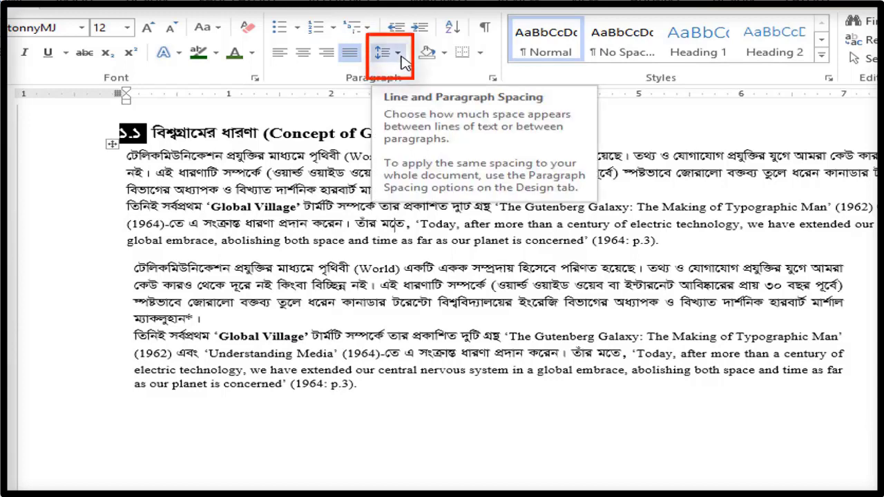
click(263, 200)
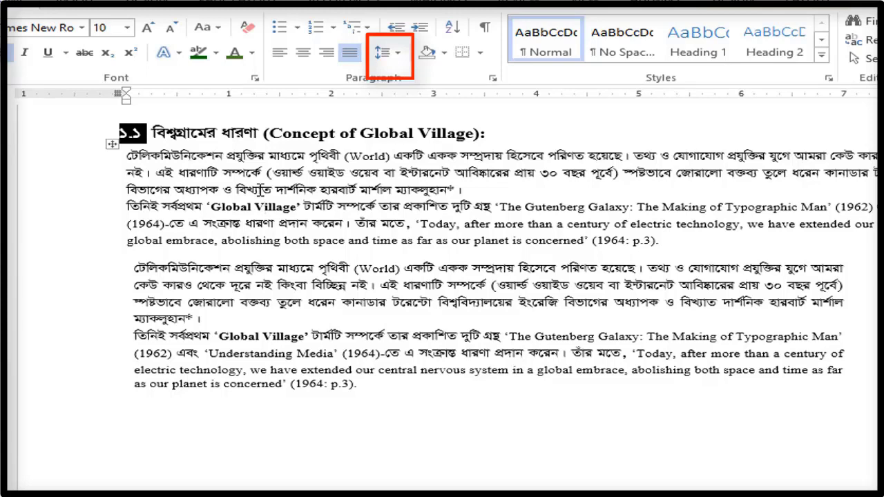
click(346, 178)
key(ctrl+a)
click(304, 202)
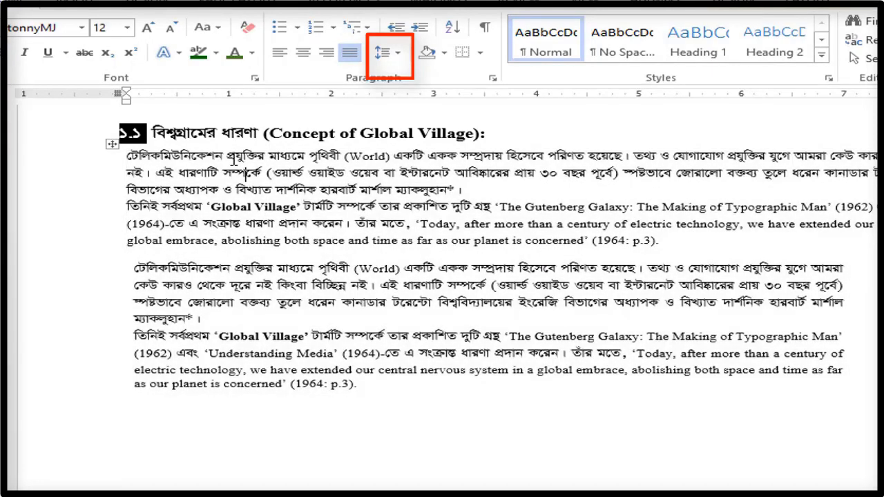
drag(230, 158, 254, 236)
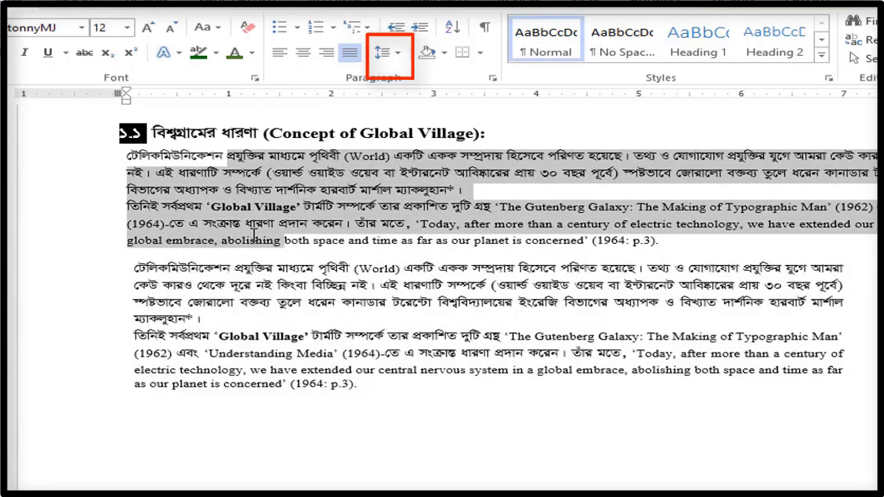
click(404, 61)
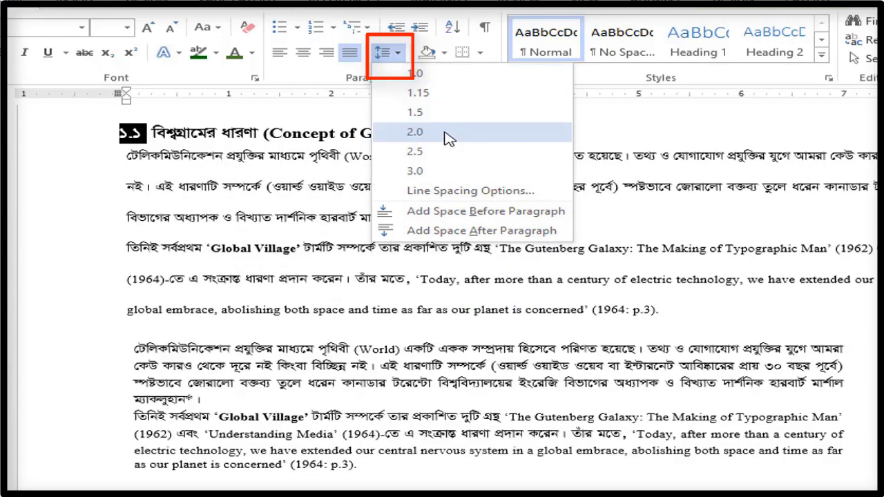
- Apply 2.0 double line spacing to the upper paragraphs and reselect them
click(448, 132)
click(312, 217)
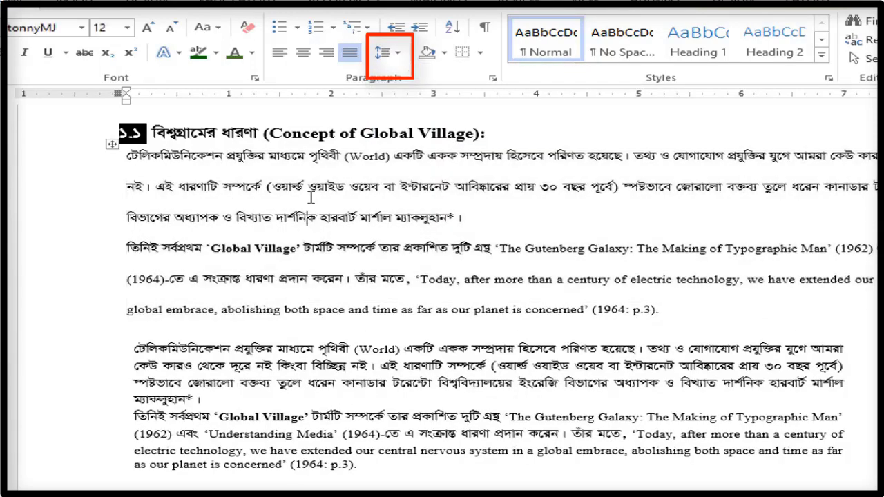
drag(320, 160, 343, 284)
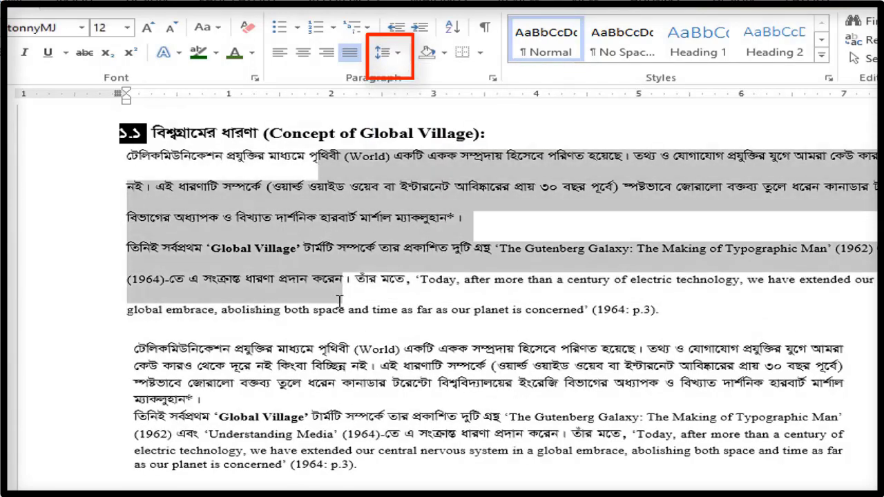
- Change the paragraphs' line spacing to Multiple at 1.05 in Line Spacing Options
click(403, 56)
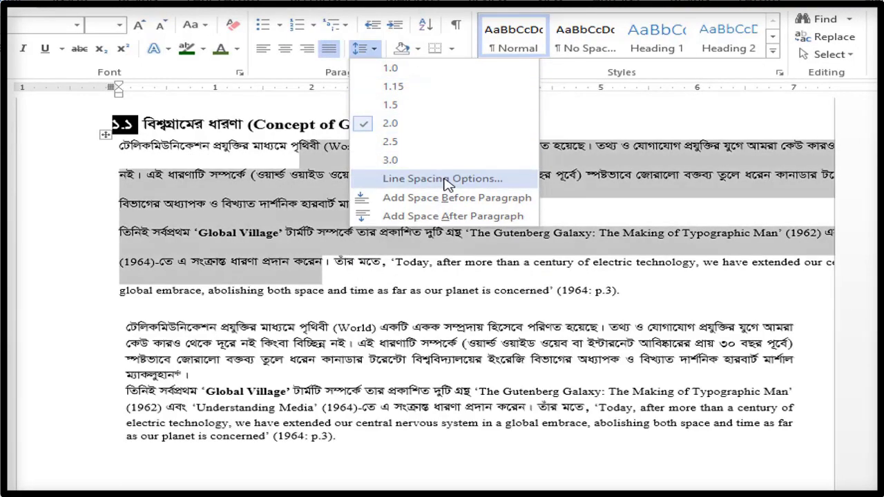
click(446, 184)
drag(503, 45, 662, 57)
click(729, 287)
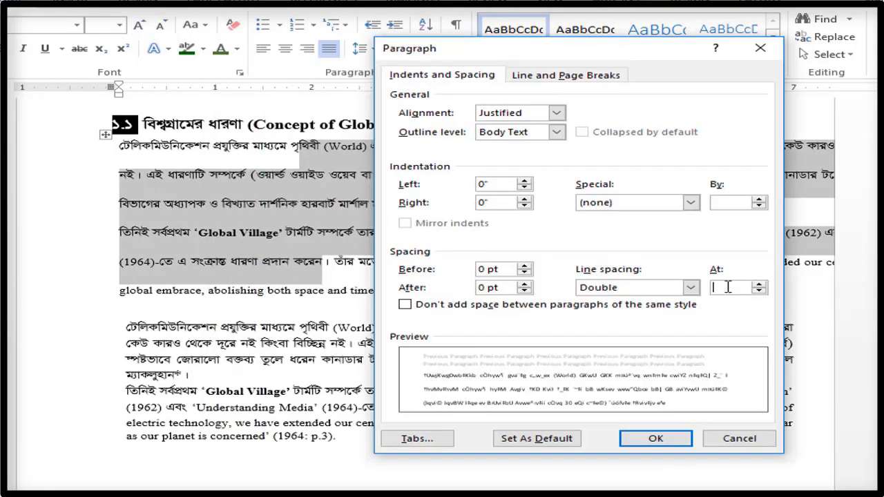
text(1.05)
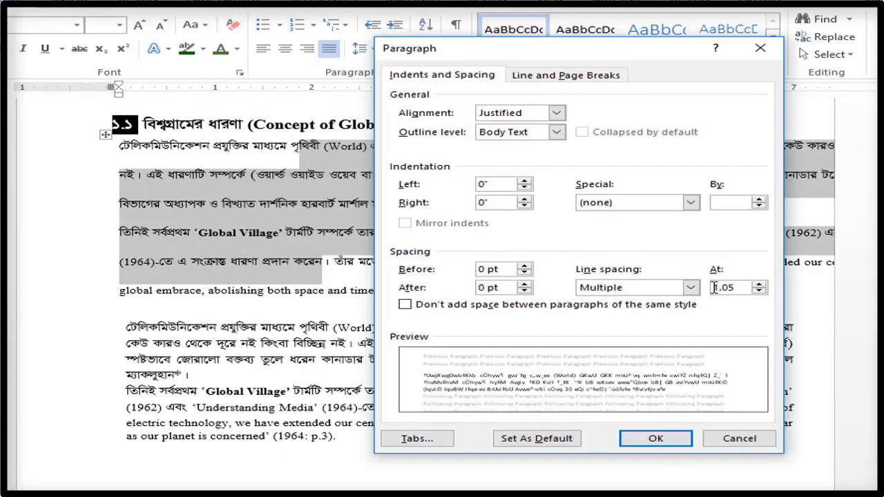
key(BackSpace)
key(BackSpace)
key(BackSpace)
key(BackSpace)
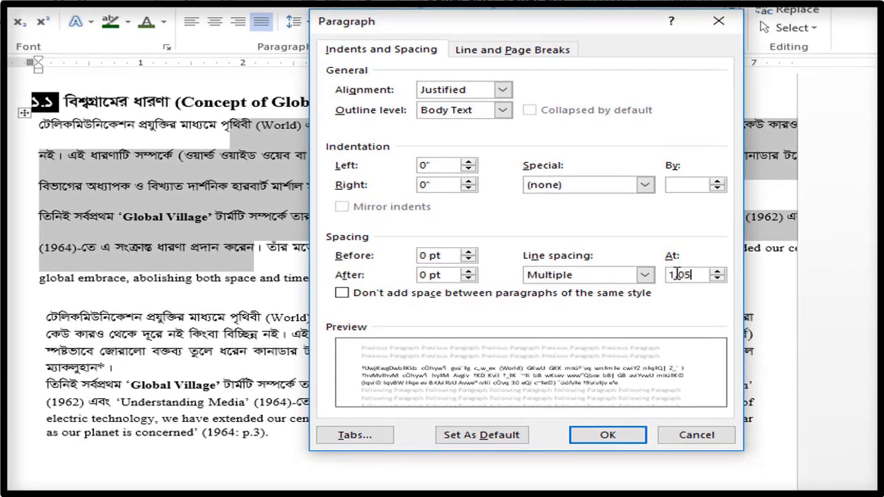
click(617, 437)
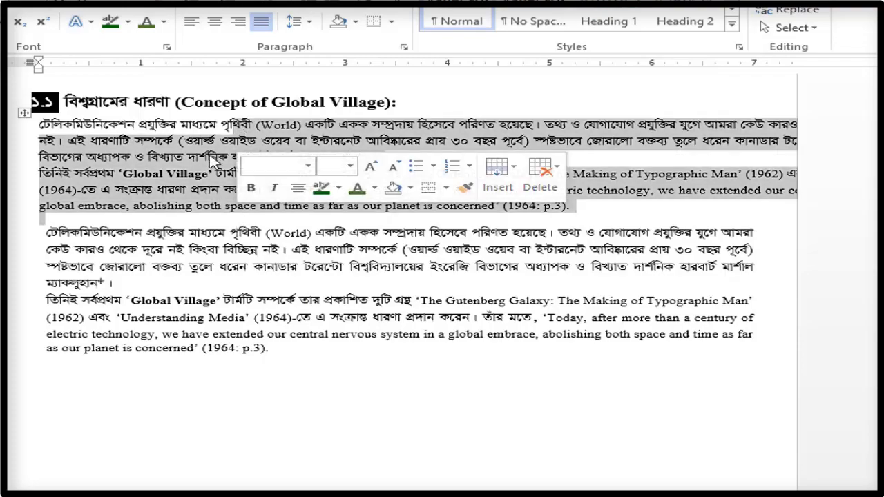
- Set left and right indents of 1 and 1 pt spacing before in paragraph settings
click(299, 22)
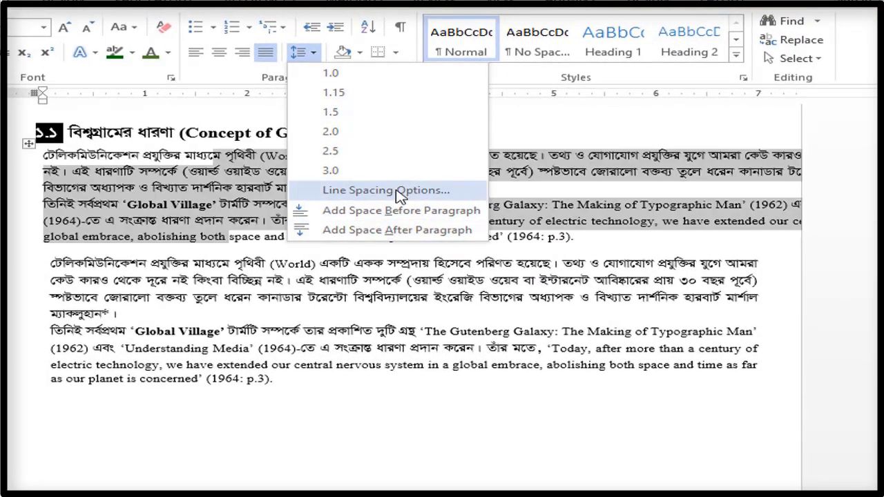
click(387, 191)
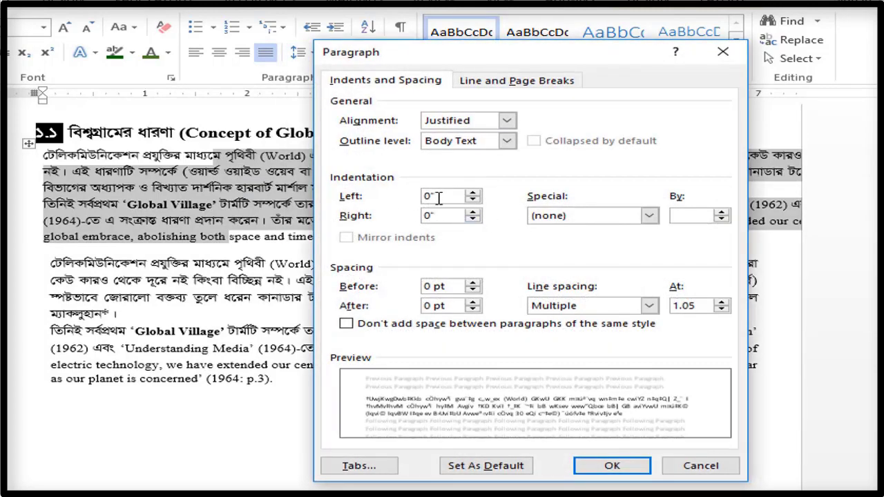
drag(444, 198, 414, 206)
drag(446, 215, 366, 219)
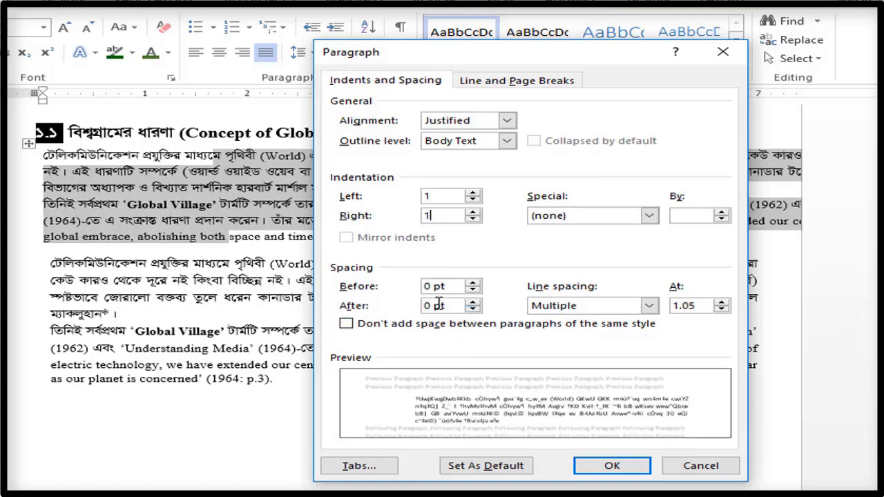
click(429, 286)
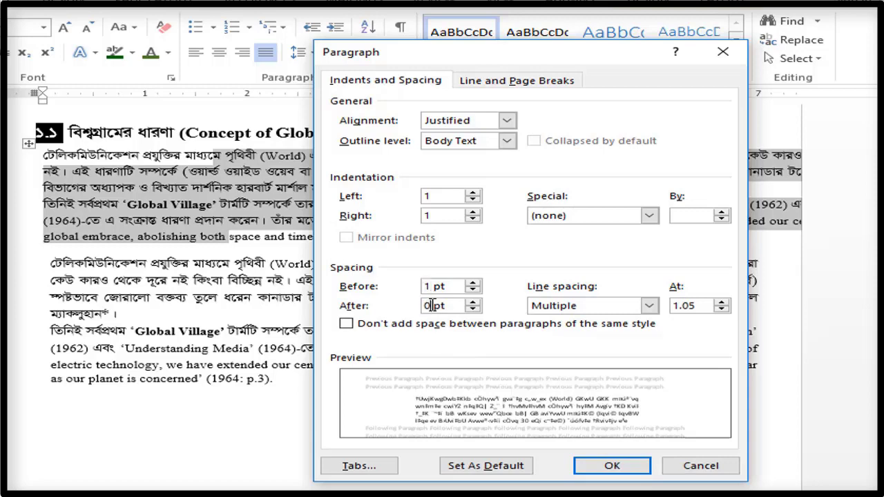
drag(431, 306, 415, 305)
click(612, 467)
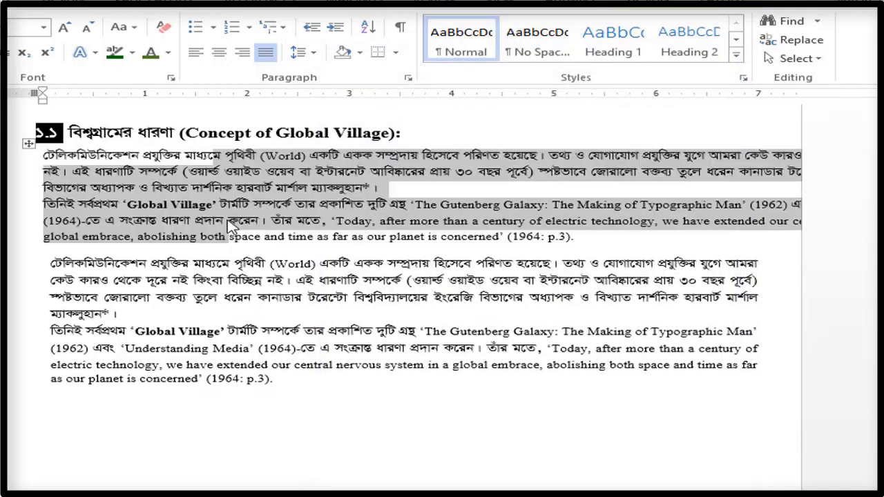
- Undo the indent change on the upper Global Village paragraphs
key(ctrl+z)
click(313, 53)
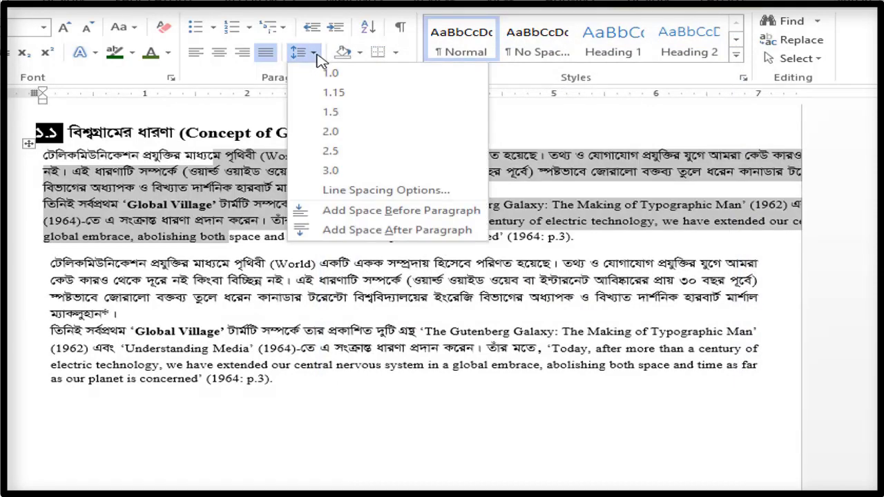
key(Escape)
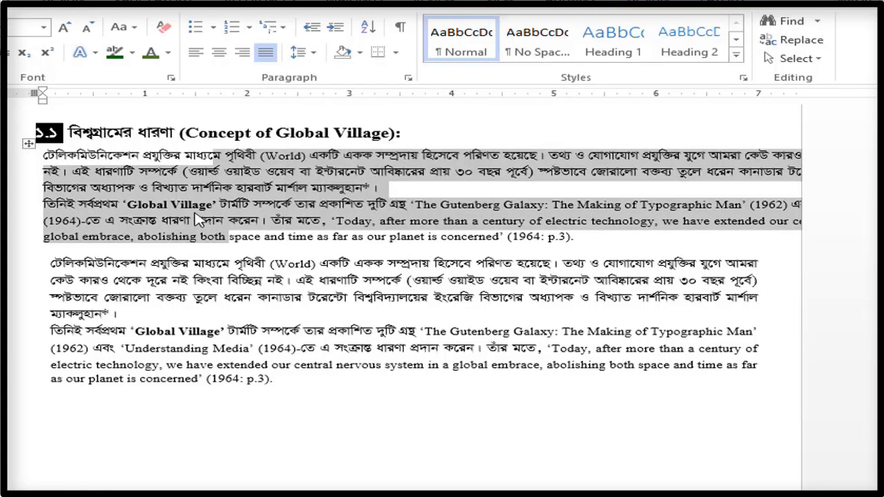
click(178, 186)
right_click(155, 187)
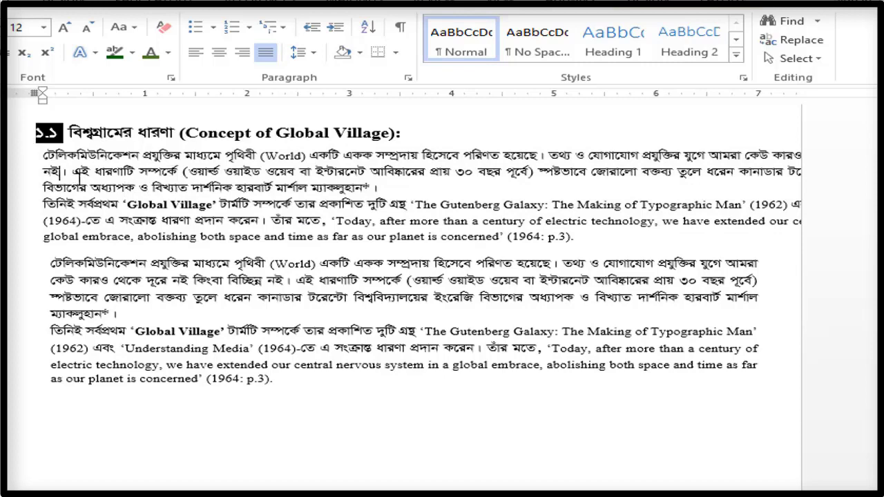
- Apply green shading to the upper paragraphs and select the lower block's first paragraph
drag(60, 172, 257, 222)
click(360, 53)
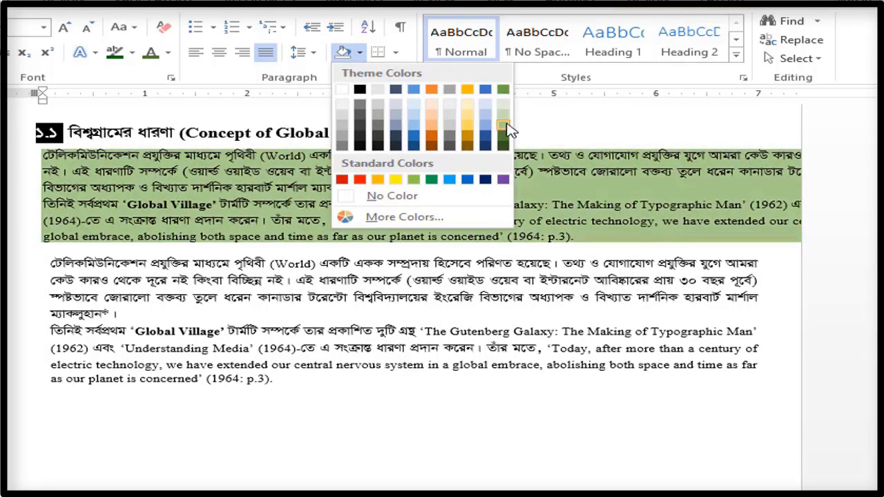
click(505, 118)
click(235, 250)
drag(50, 263, 114, 313)
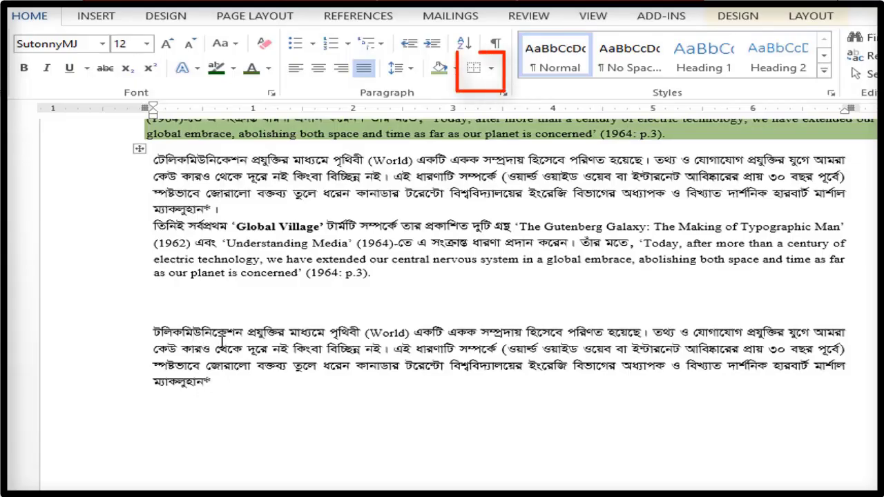
- Add a bottom border under the lower Global Village paragraph block
click(491, 68)
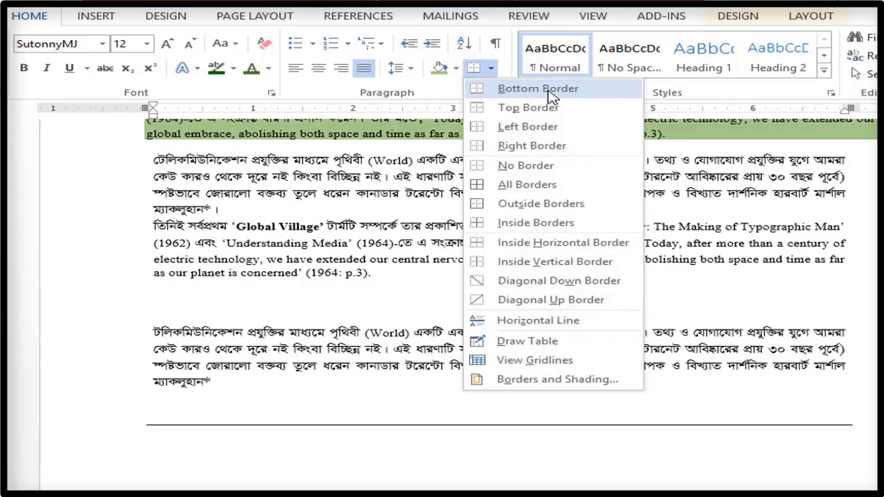
click(550, 95)
key(ctrl+a)
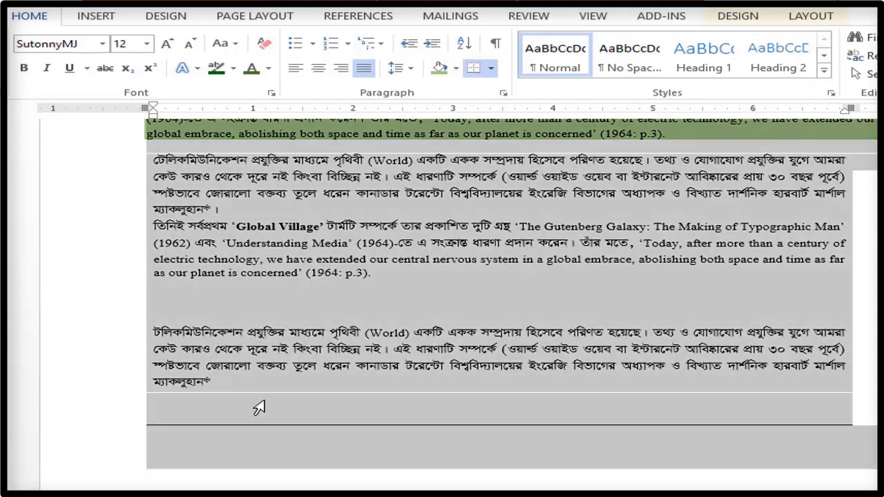
click(188, 367)
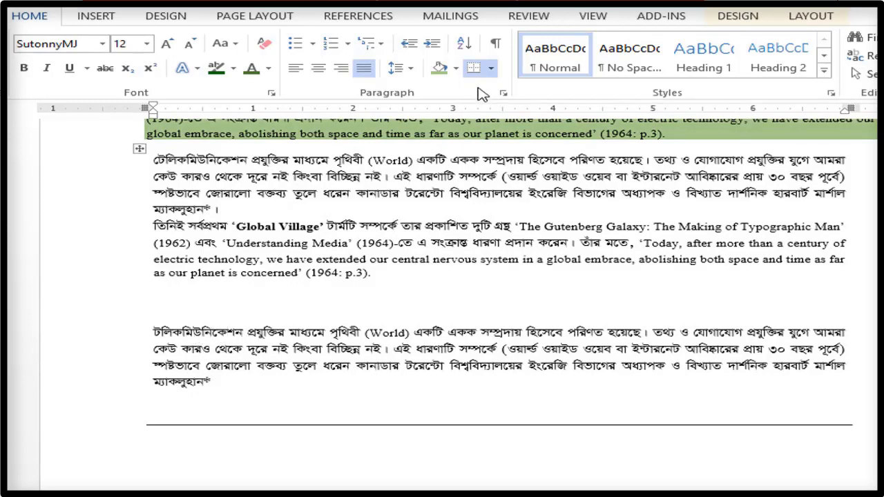
- Add a top border above the lower paragraph block
click(491, 67)
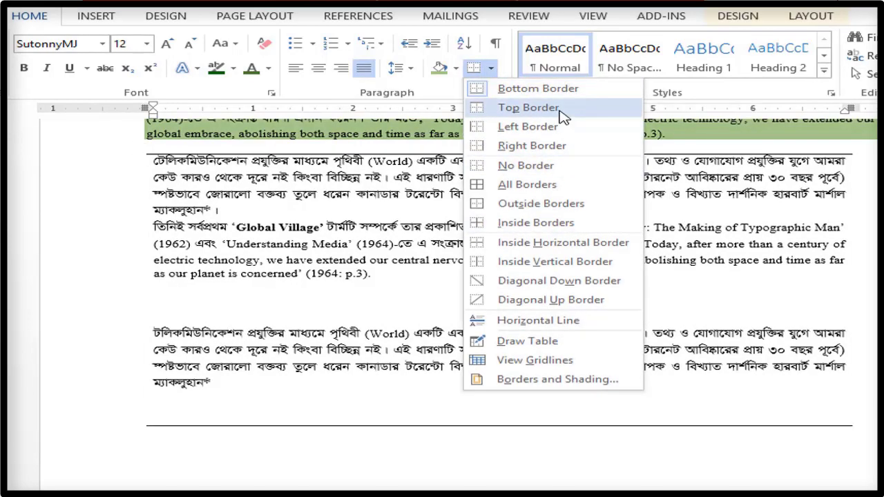
click(528, 108)
scroll(316, 234, up, 1)
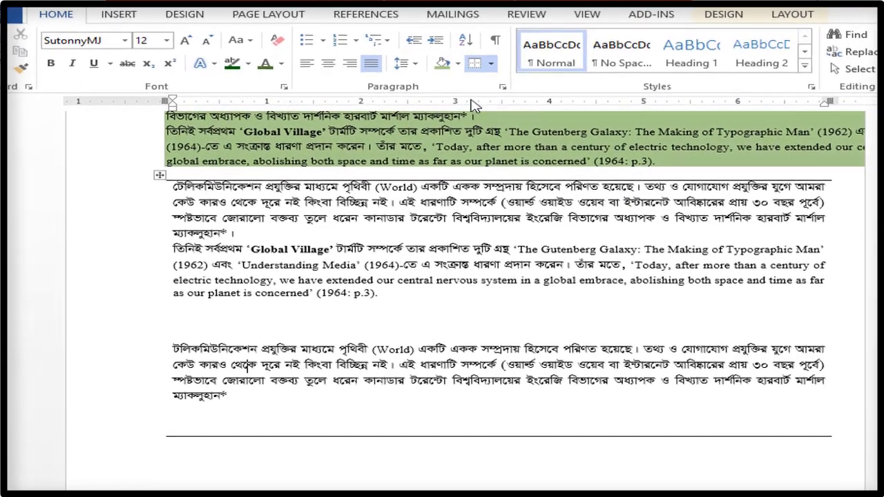
click(491, 68)
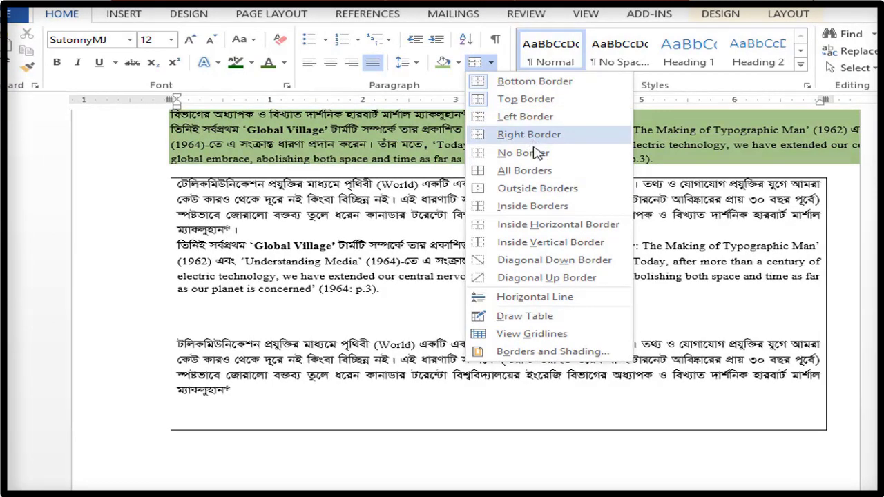
- Apply All Borders to the lower paragraph block
click(540, 171)
click(351, 300)
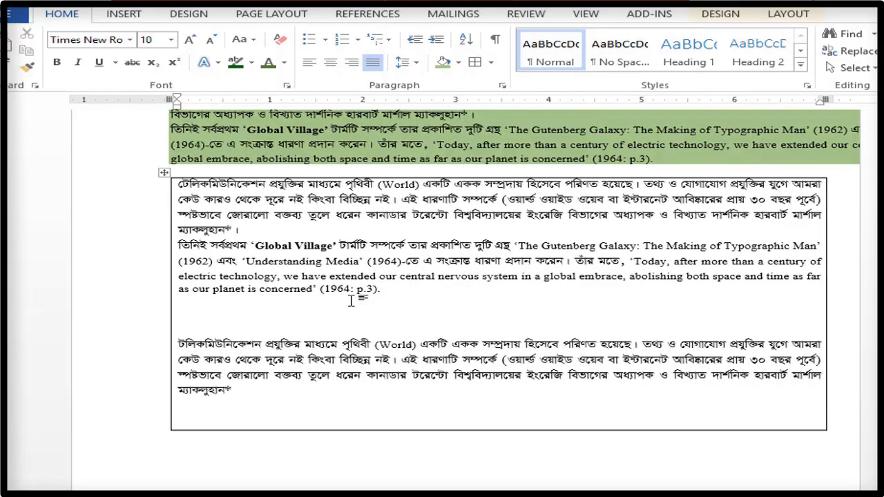
click(419, 262)
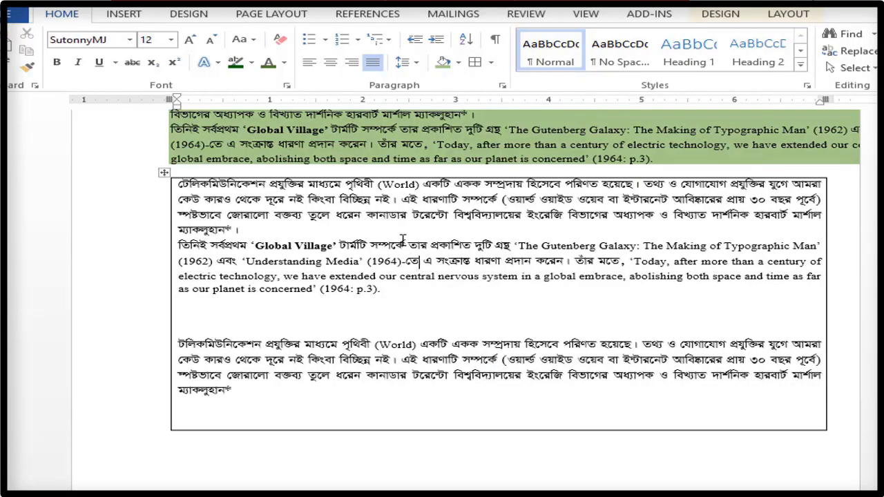
- Select the bordered block and remove its borders with No Border
click(166, 173)
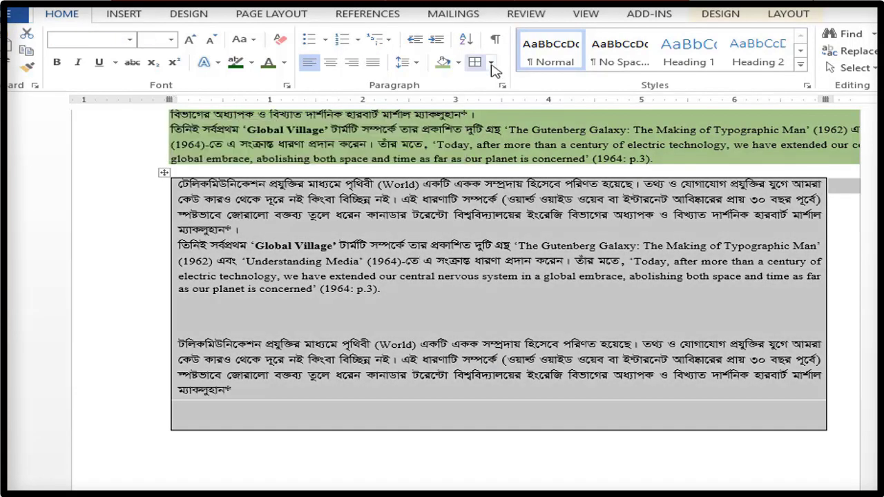
click(491, 62)
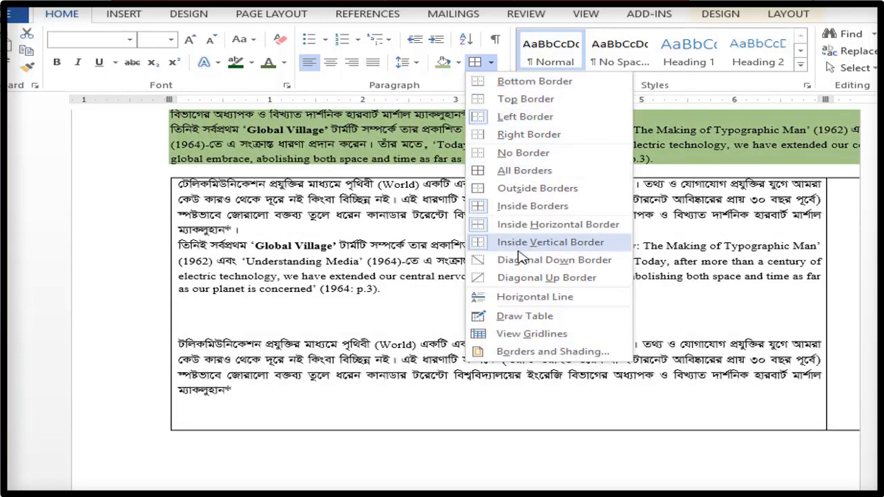
click(532, 155)
click(384, 235)
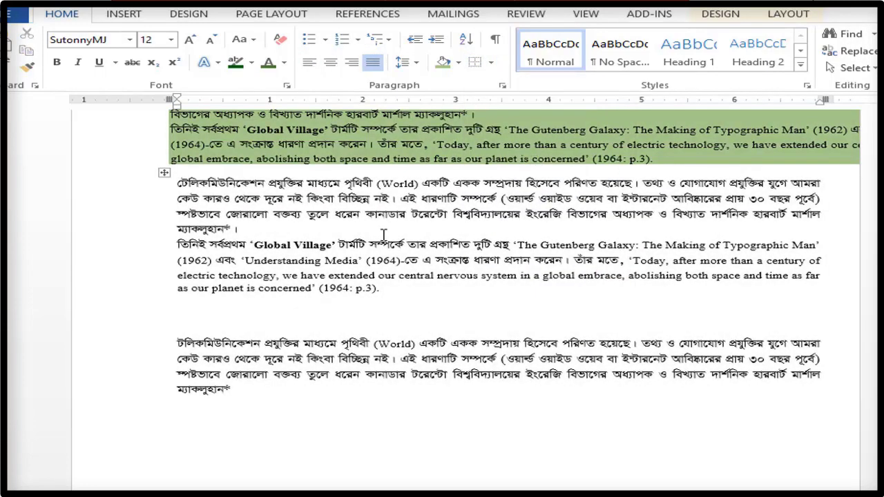
- Apply All Borders to the selected lower-block paragraphs, then undo the change
drag(297, 183, 308, 399)
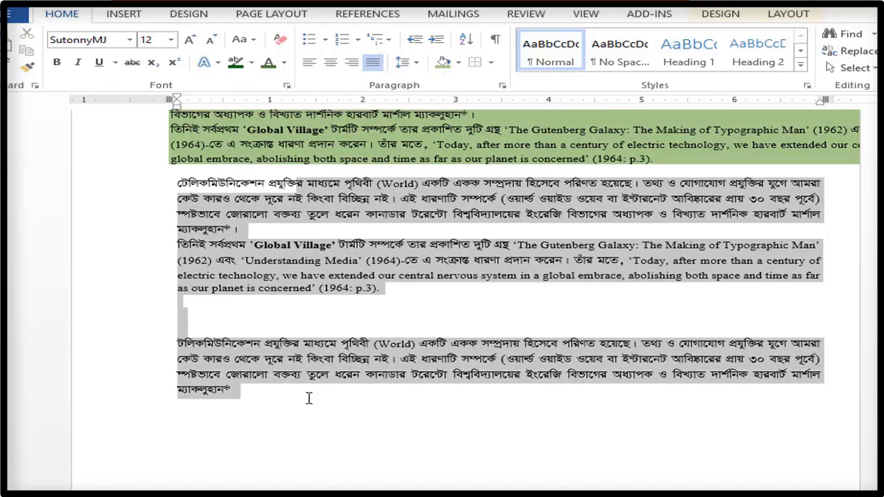
click(492, 63)
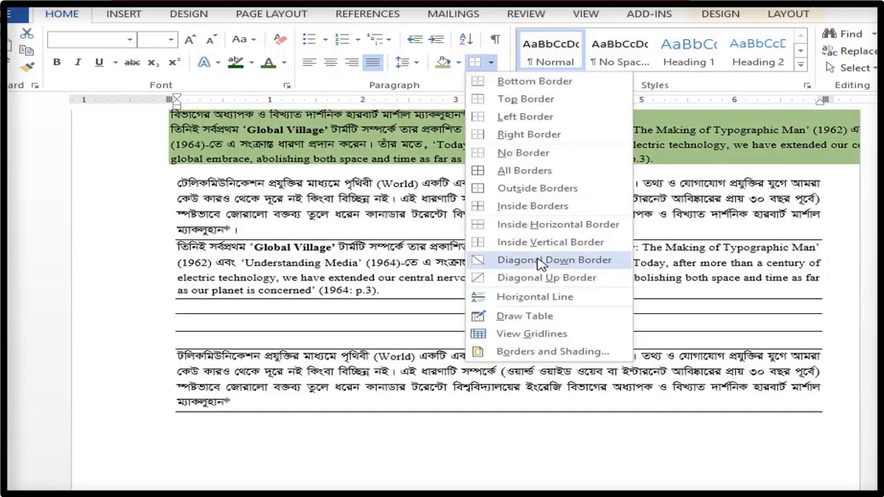
click(555, 176)
click(480, 329)
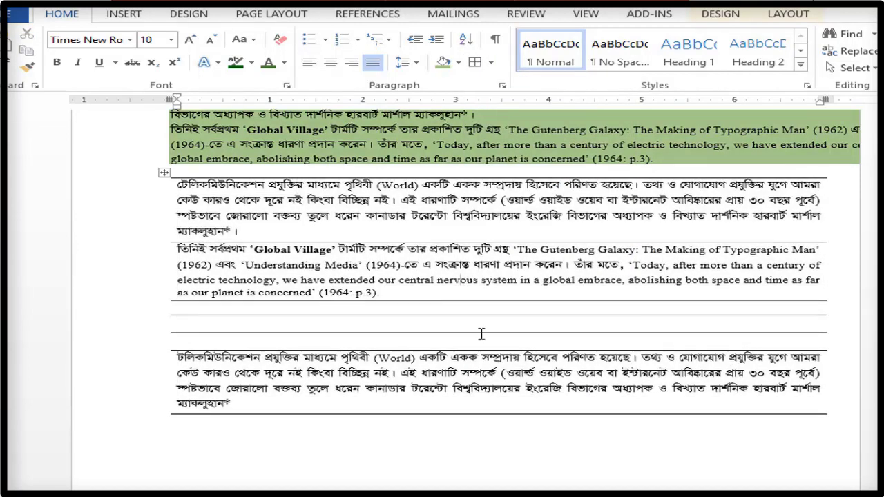
click(459, 360)
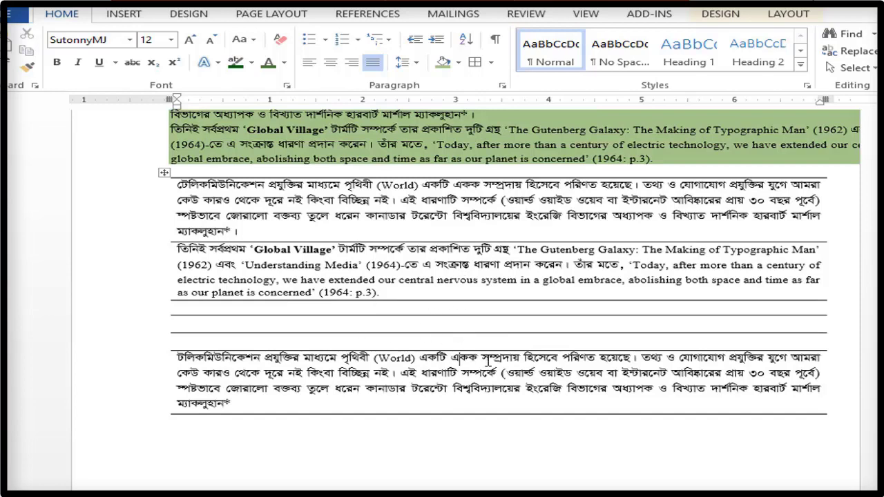
key(ctrl+z)
click(368, 261)
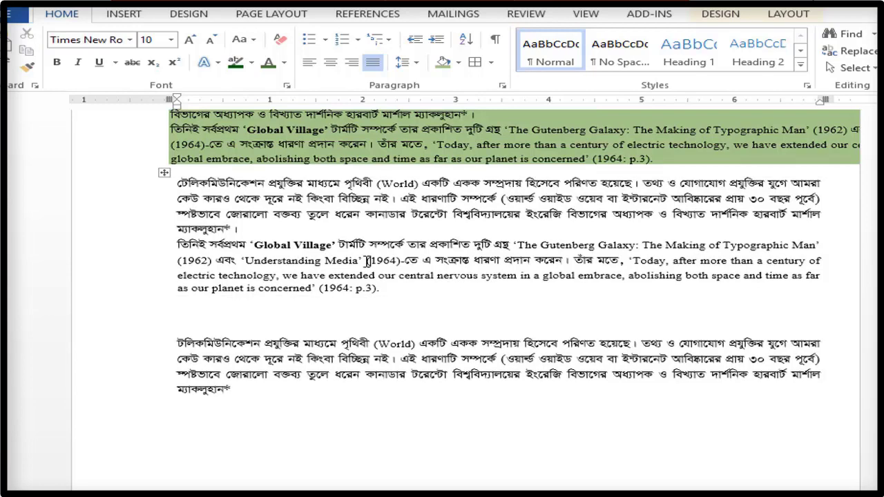
click(433, 245)
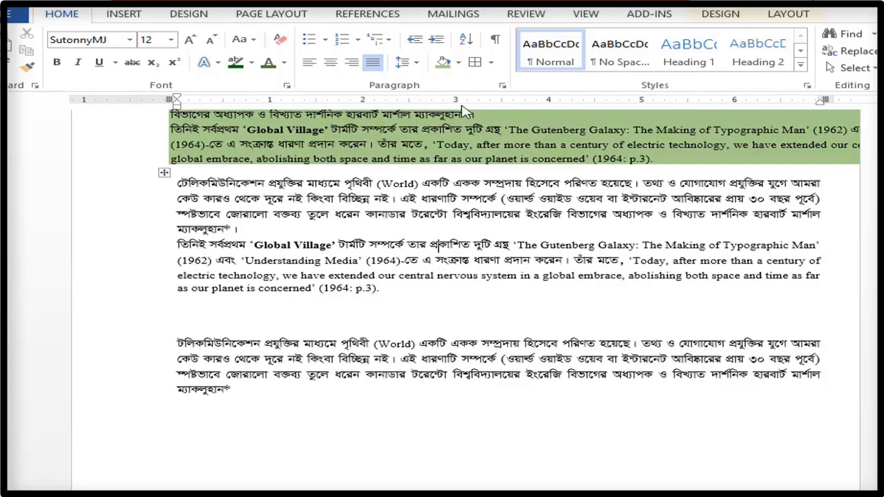
click(491, 63)
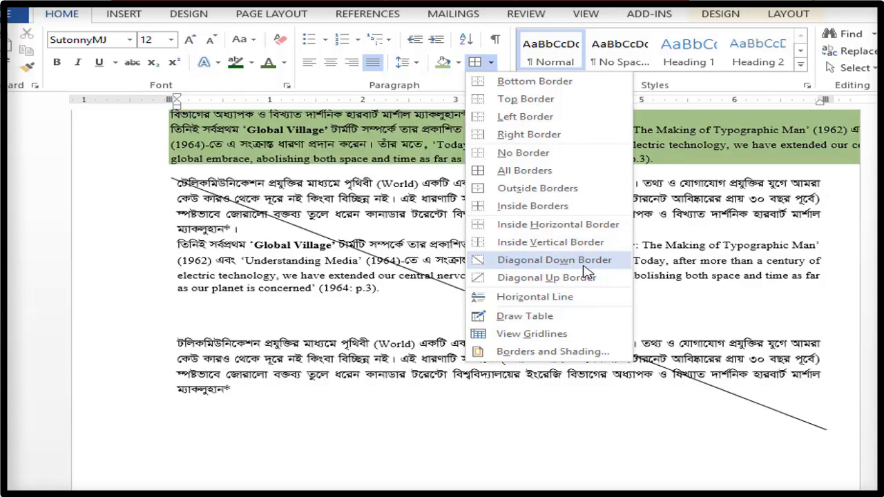
- Insert a horizontal line in the second paragraph and draw table row lines beneath the text
click(567, 298)
click(492, 63)
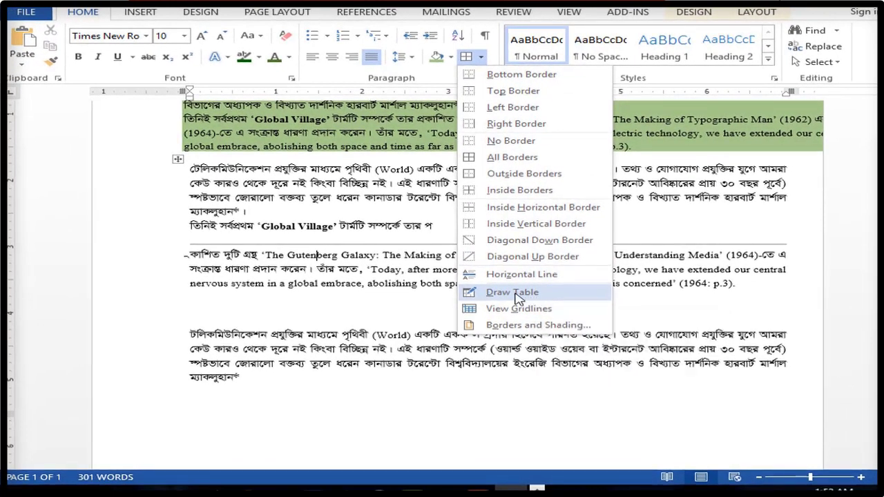
click(517, 296)
drag(211, 389, 452, 387)
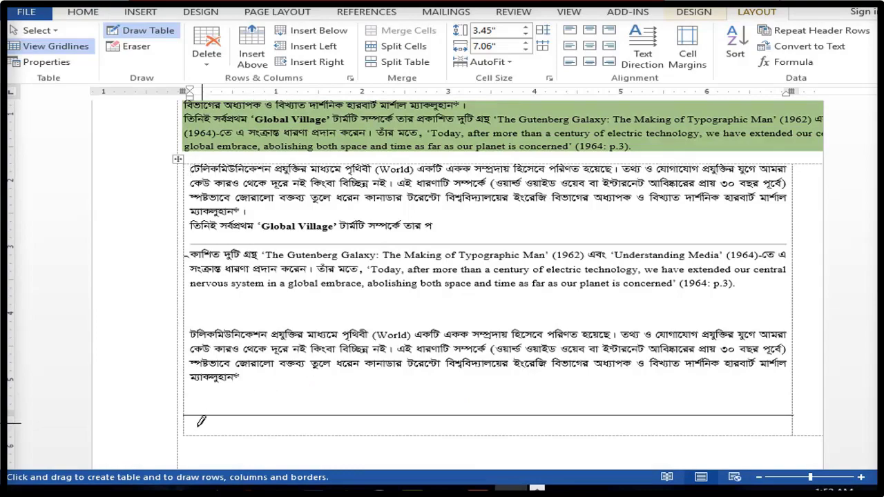
drag(198, 421, 626, 417)
scroll(340, 400, down, 1)
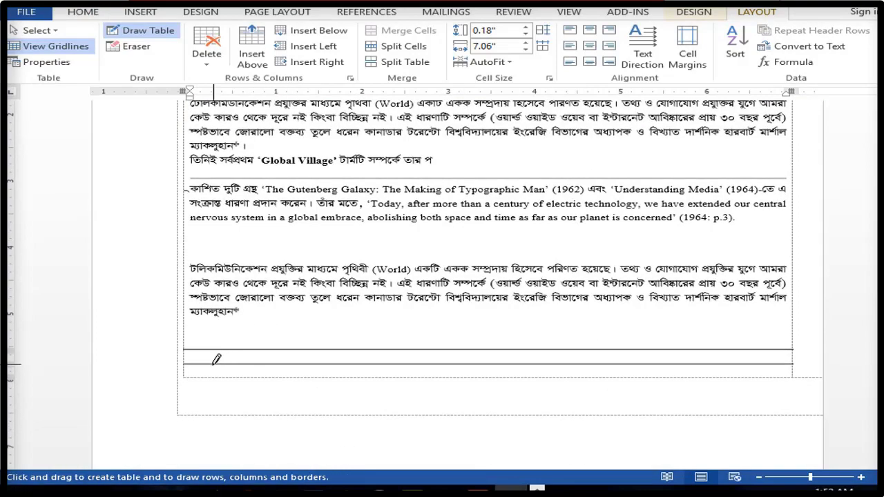
drag(213, 371, 422, 371)
- Draw column dividers through the new rows to form a seven-column table
drag(237, 349, 229, 395)
drag(177, 385, 178, 385)
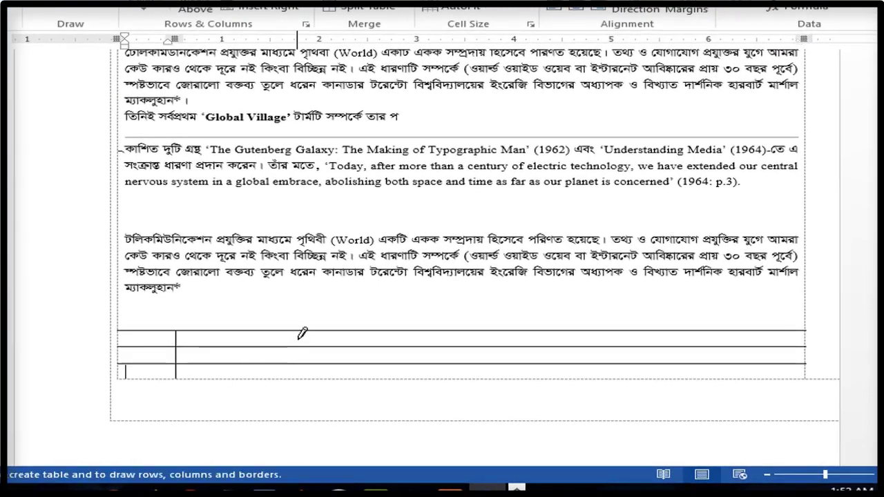
drag(262, 333, 258, 372)
mouse_move(353, 333)
mouse_down()
mouse_move(409, 366)
mouse_move(412, 379)
mouse_up()
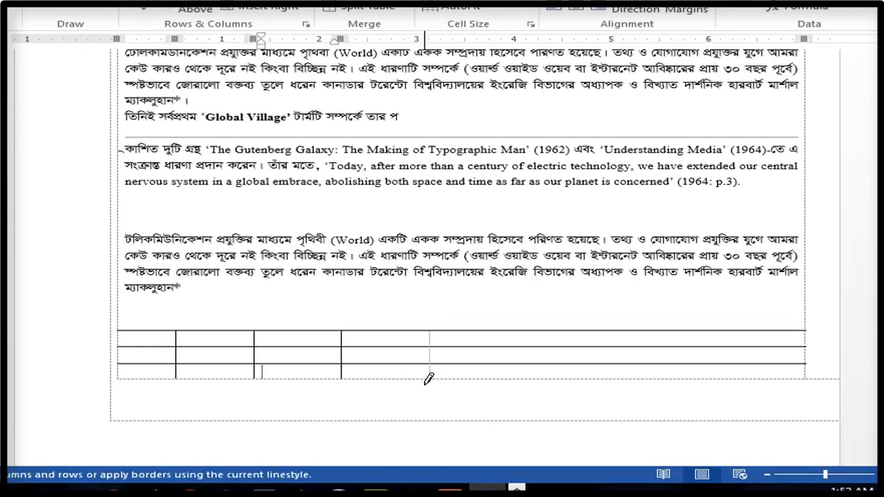
drag(428, 333, 497, 379)
drag(572, 332, 587, 378)
drag(499, 328, 497, 378)
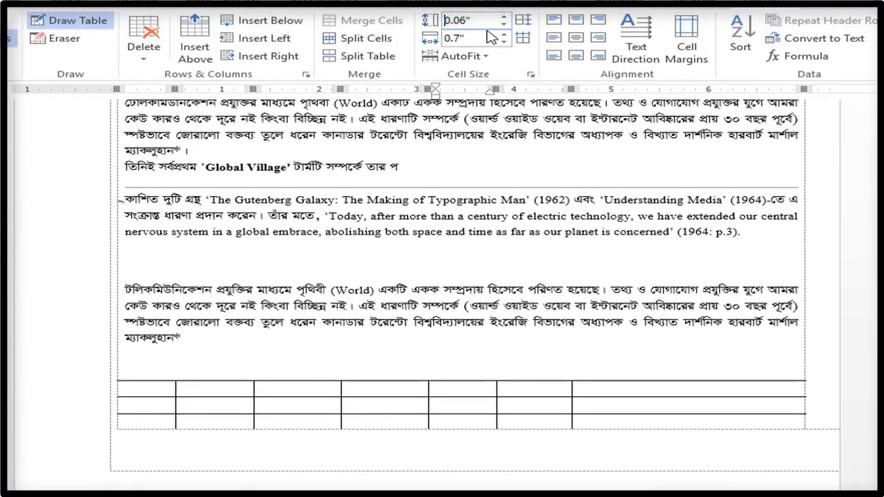
click(386, 406)
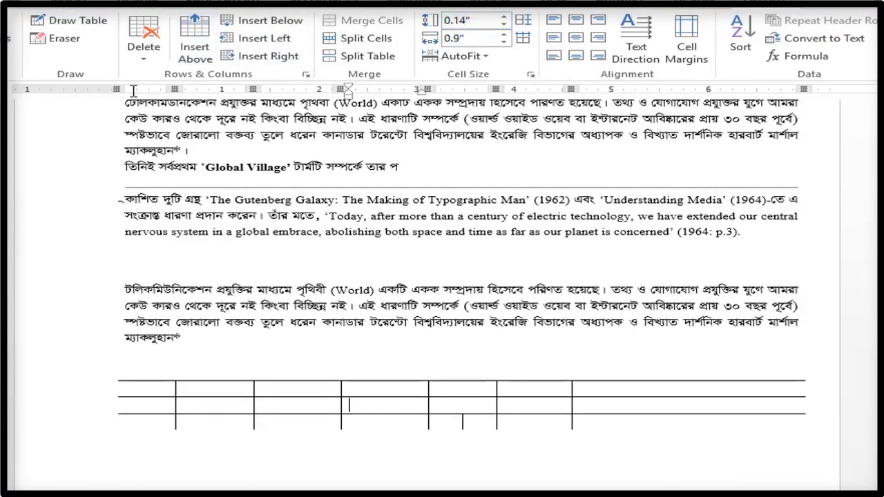